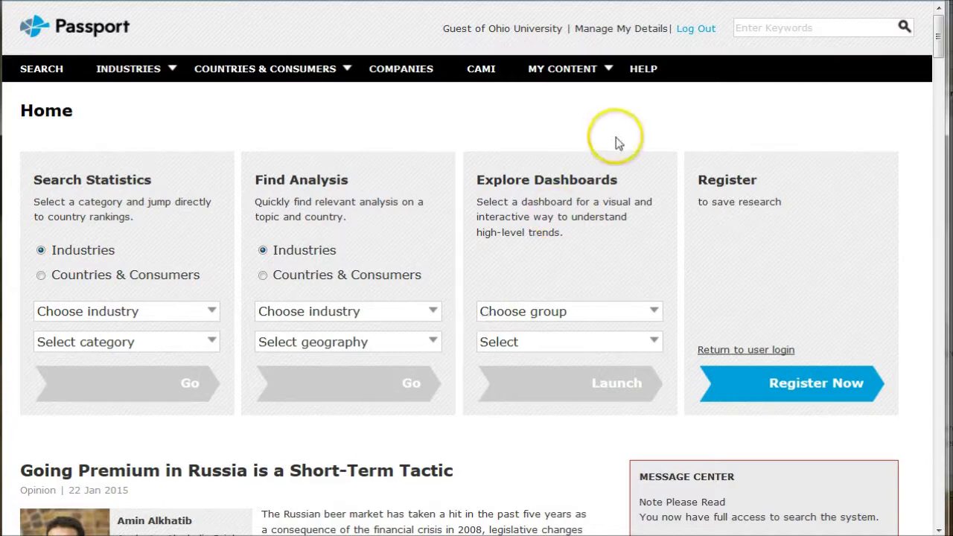
# Open the Consumer Foodservice page from the services industries.
pyautogui.click(796, 30)
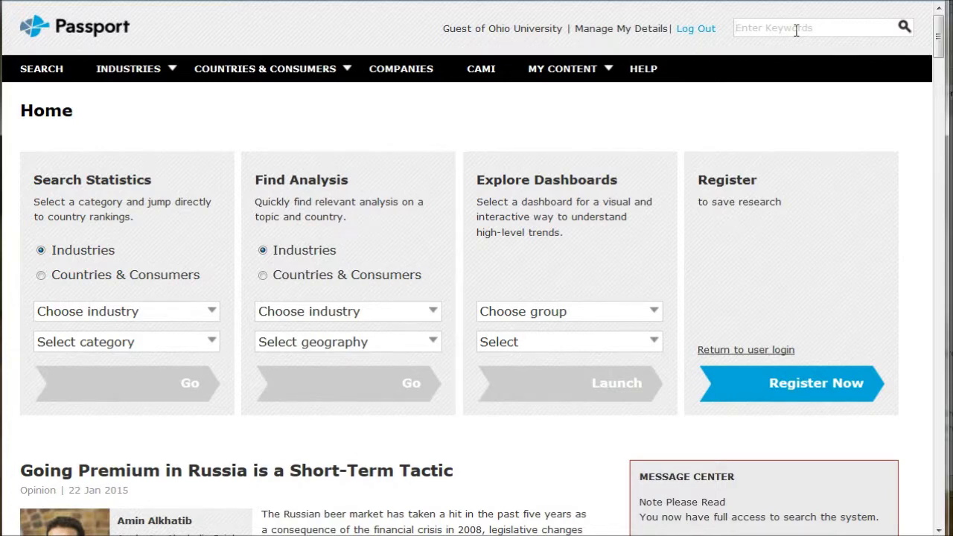
pyautogui.moveTo(129, 69)
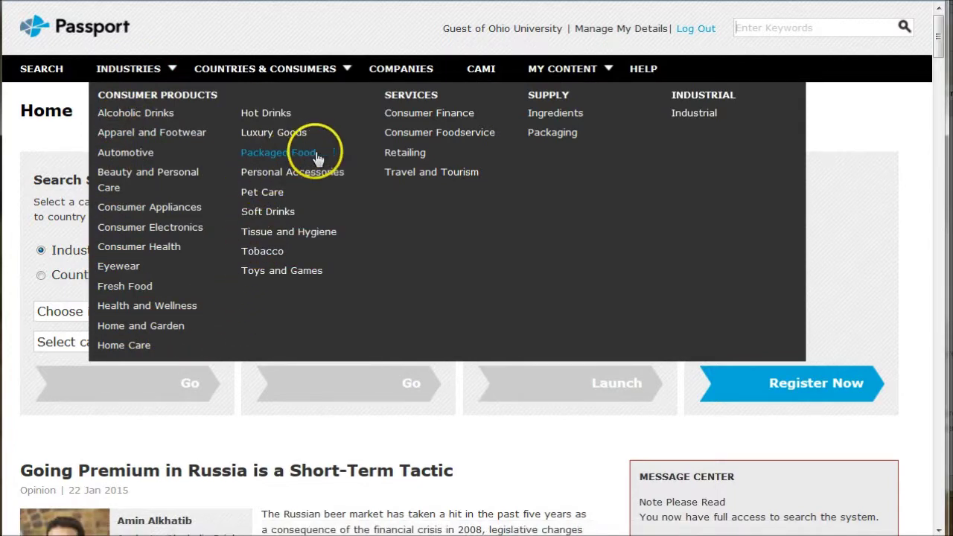
pyautogui.click(449, 140)
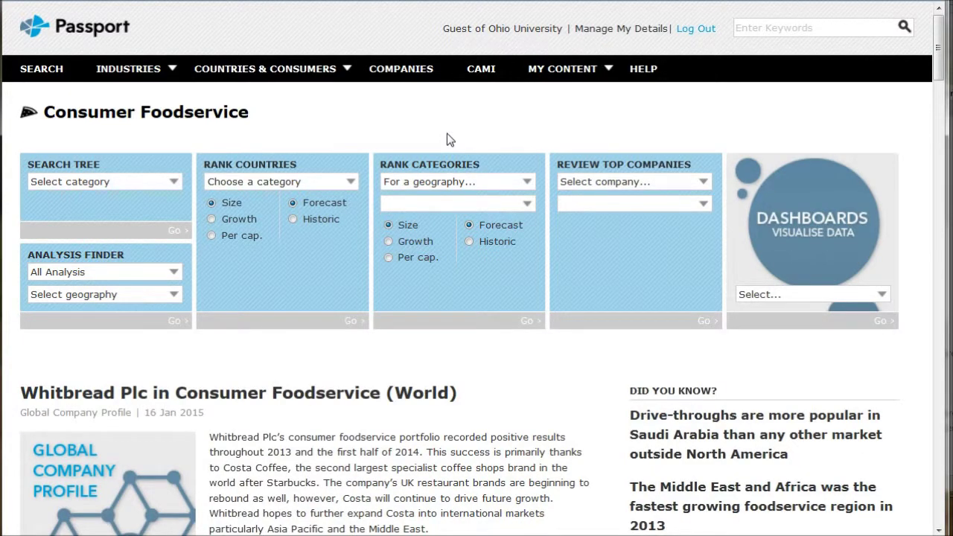
# Choose Consumer Foodservice as the search tree category and open its category tree.
pyautogui.click(171, 182)
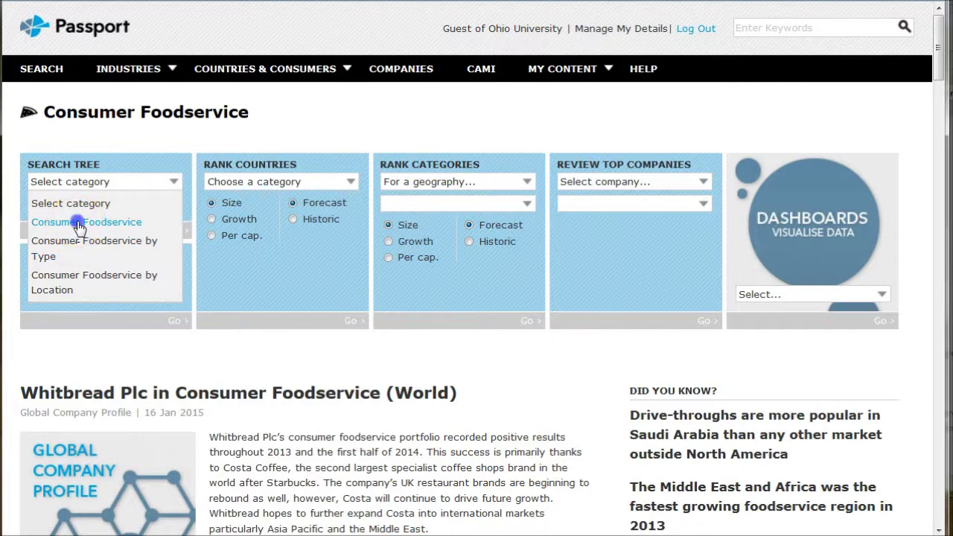
pyautogui.click(78, 222)
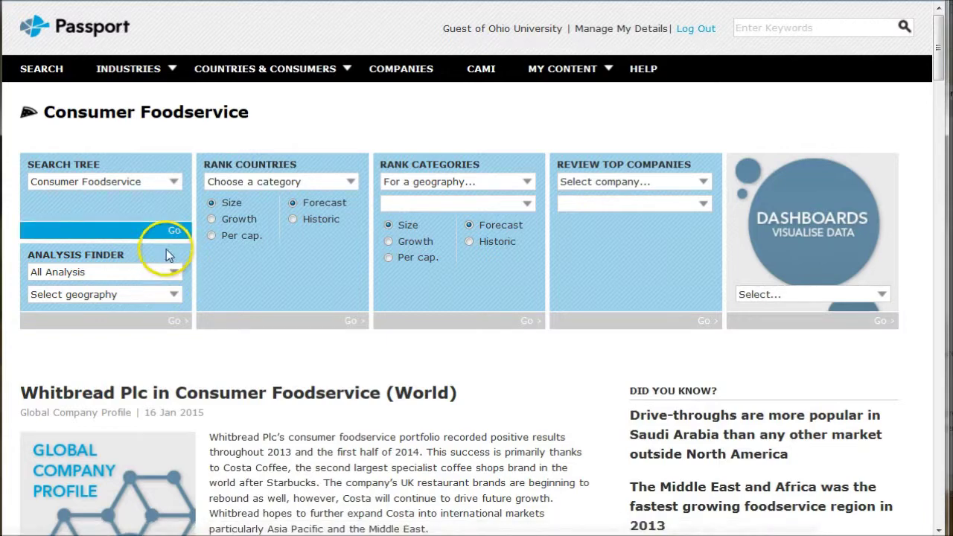
pyautogui.click(169, 230)
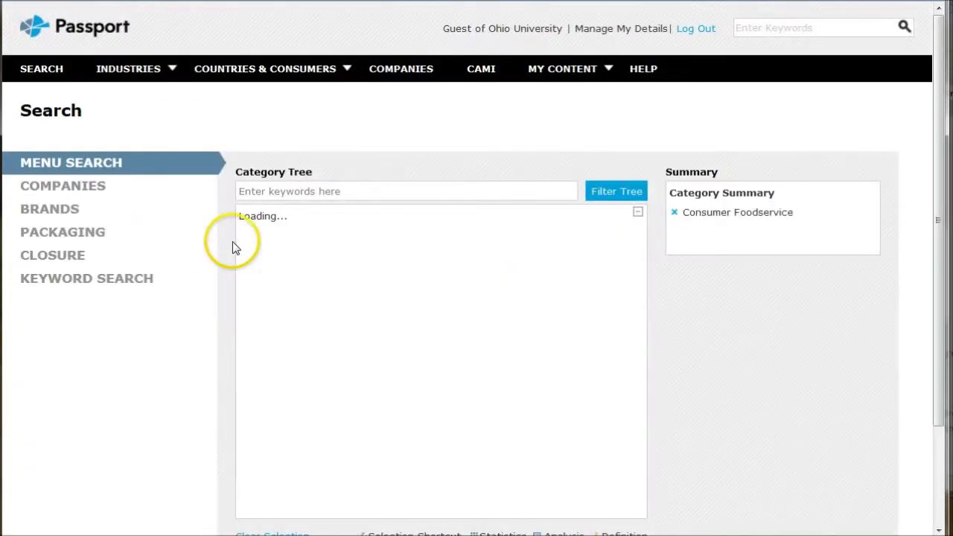
# Expand Consumer Foodservice by Type, select Chained Consumer Foodservice and display its definition.
pyautogui.scroll(-2, 347, 278)
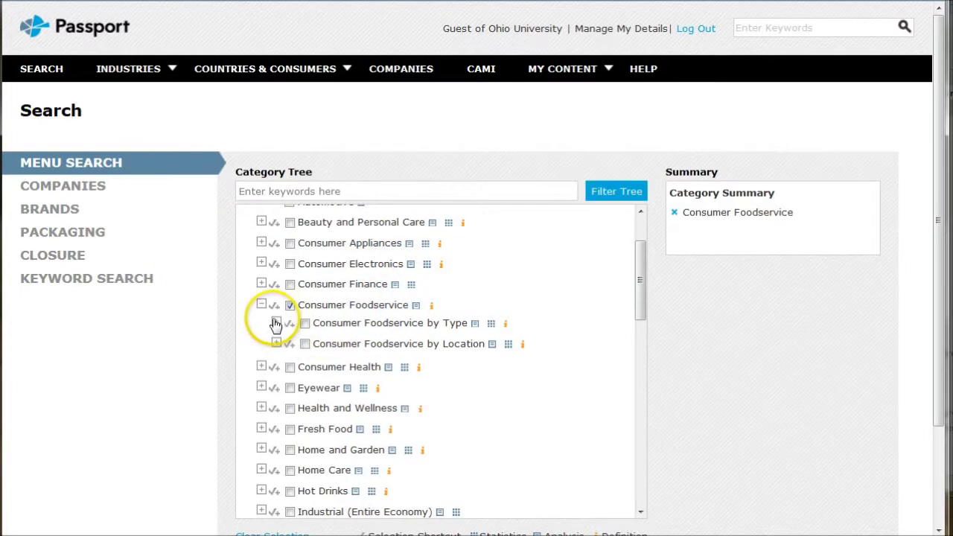
pyautogui.click(276, 323)
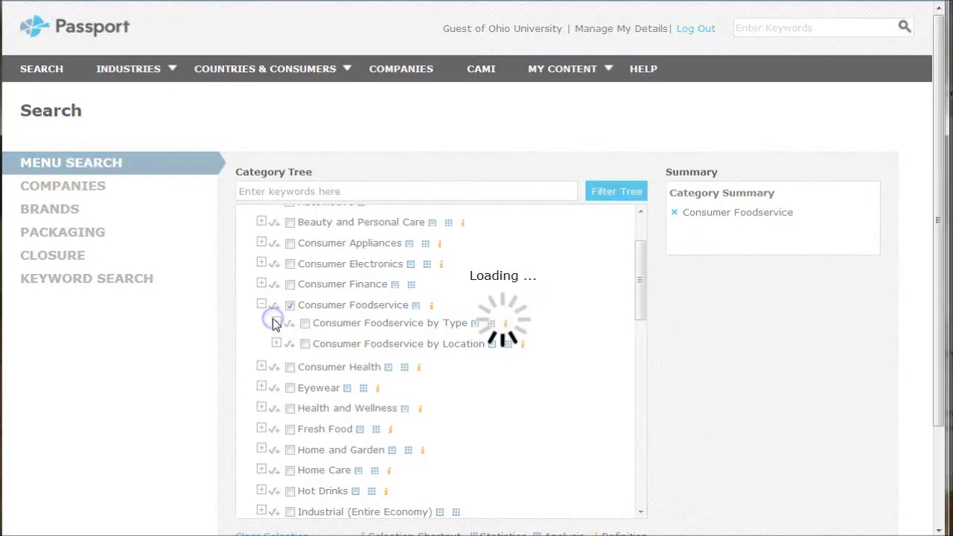
pyautogui.scroll(-1, 343, 350)
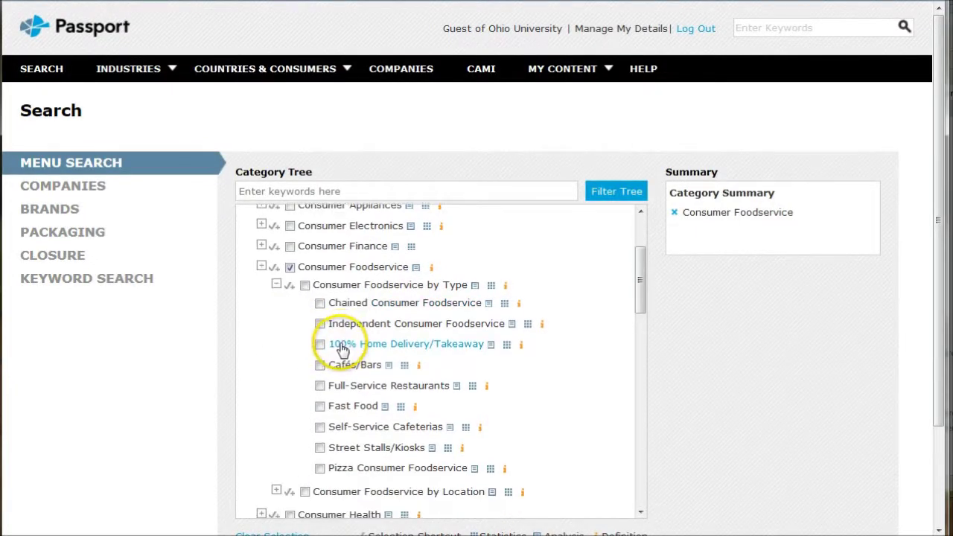
pyautogui.click(320, 304)
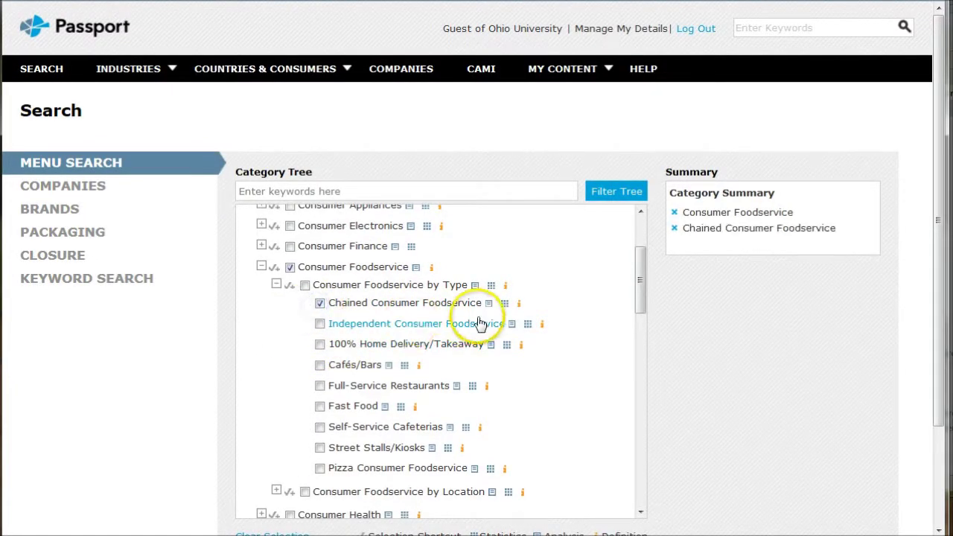
pyautogui.click(520, 305)
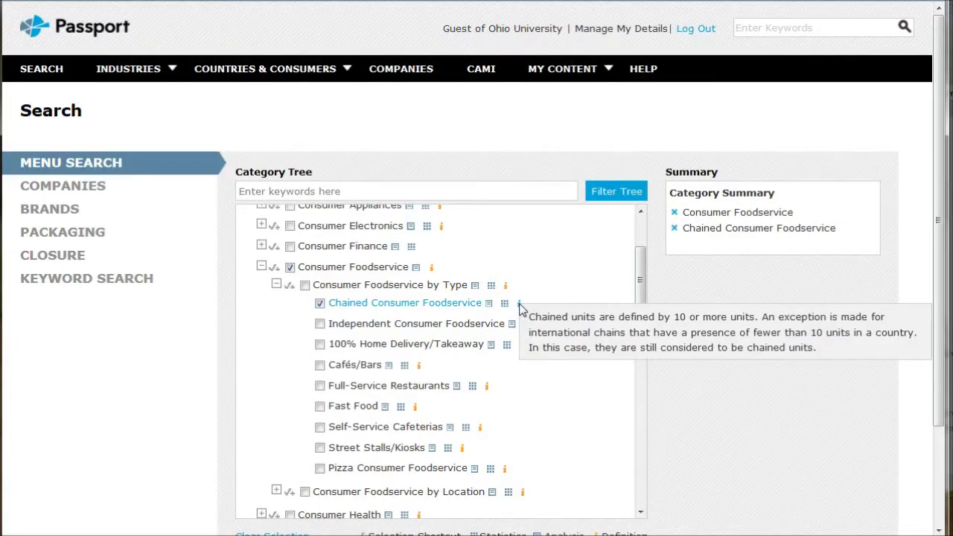
pyautogui.click(538, 286)
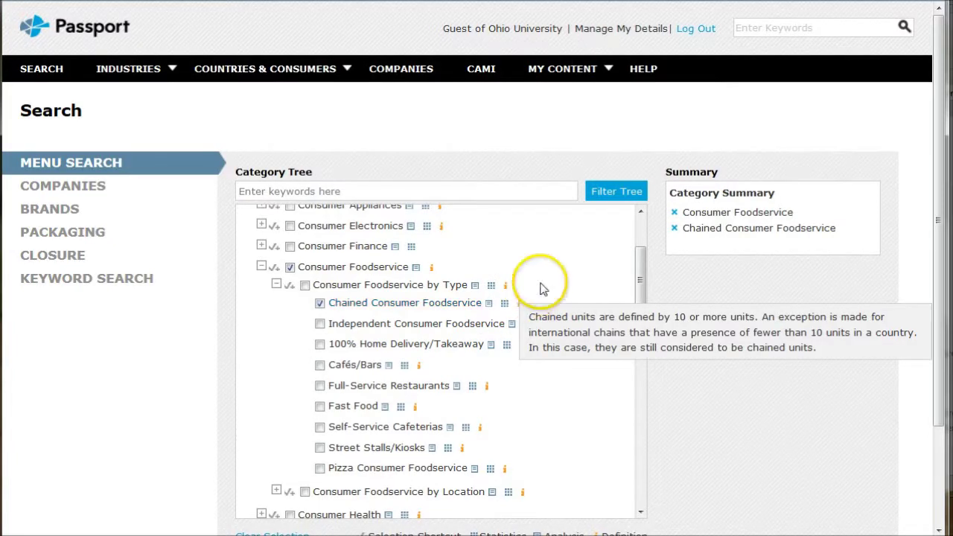
# Add Independent Consumer Foodservice, Full-Service Restaurants, Fast Food and Pizza Consumer Foodservice to the selected categories.
pyautogui.click(319, 324)
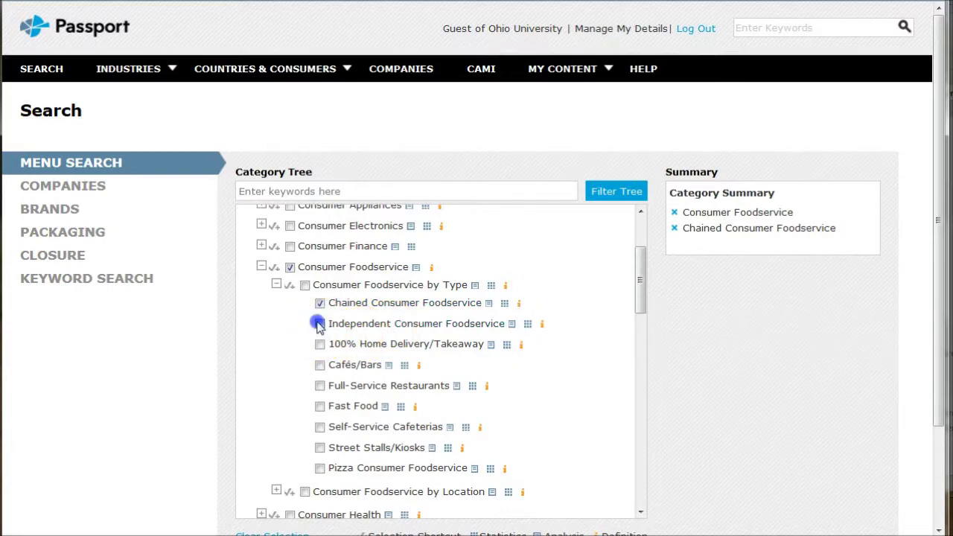
pyautogui.click(320, 386)
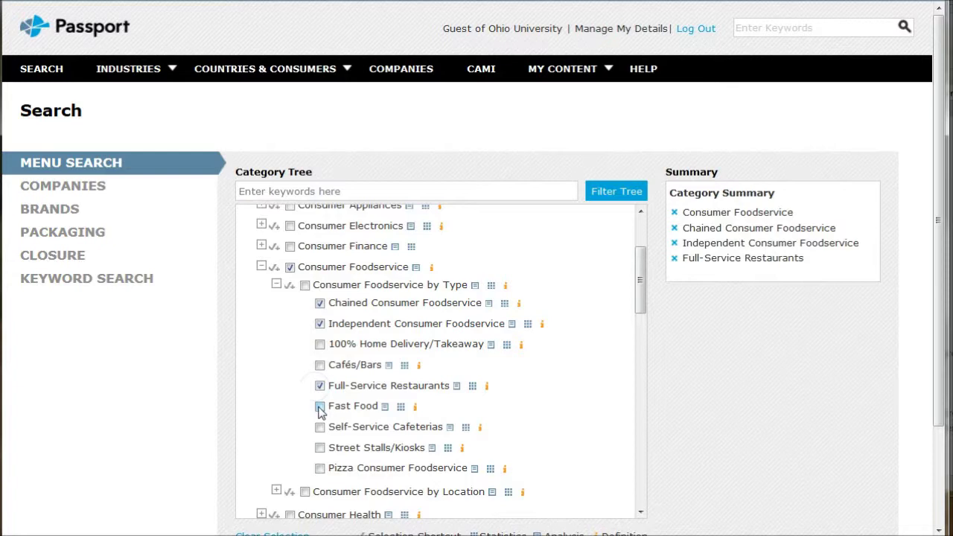
pyautogui.click(319, 407)
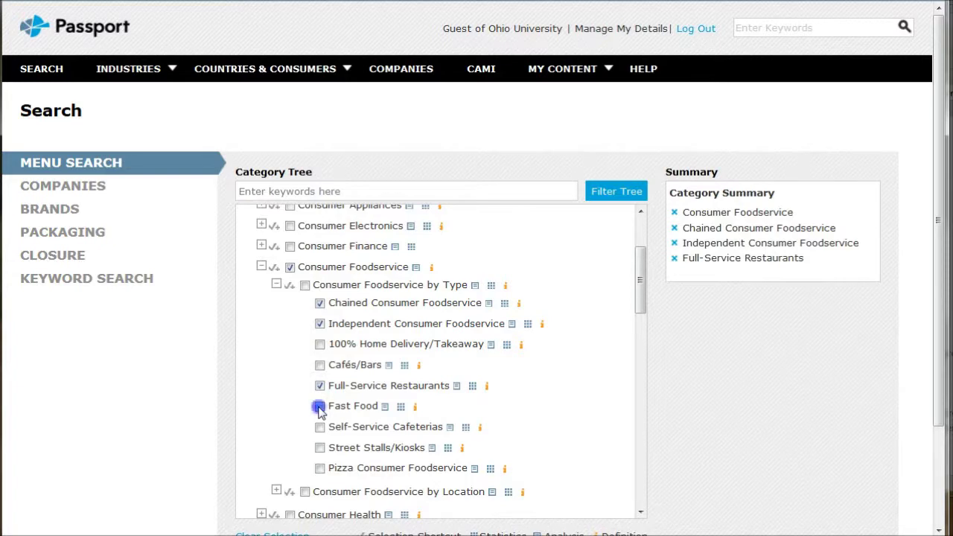
pyautogui.click(319, 469)
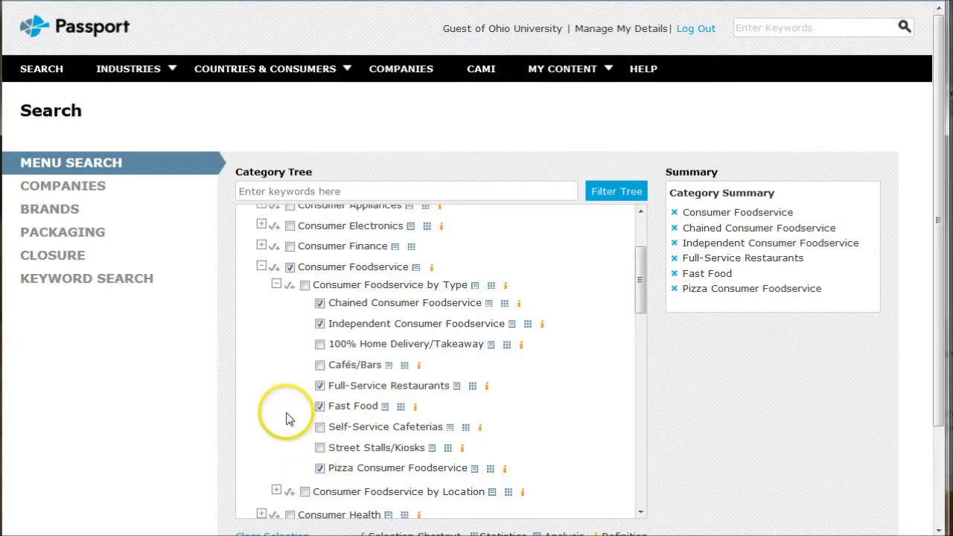
# Expand Consumer Foodservice by Location and read the definition of Consumer Foodservice Through Standalone.
pyautogui.scroll(-1, 279, 420)
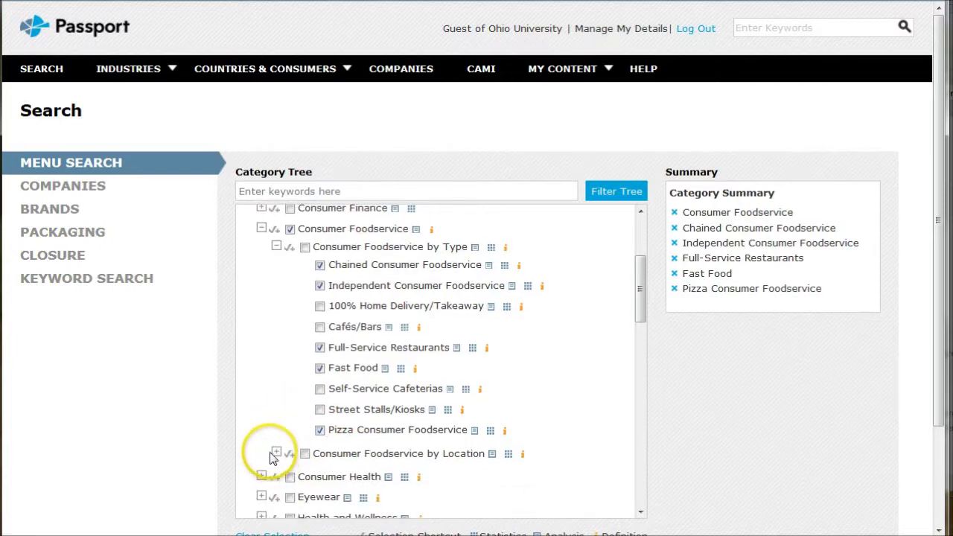
pyautogui.click(277, 456)
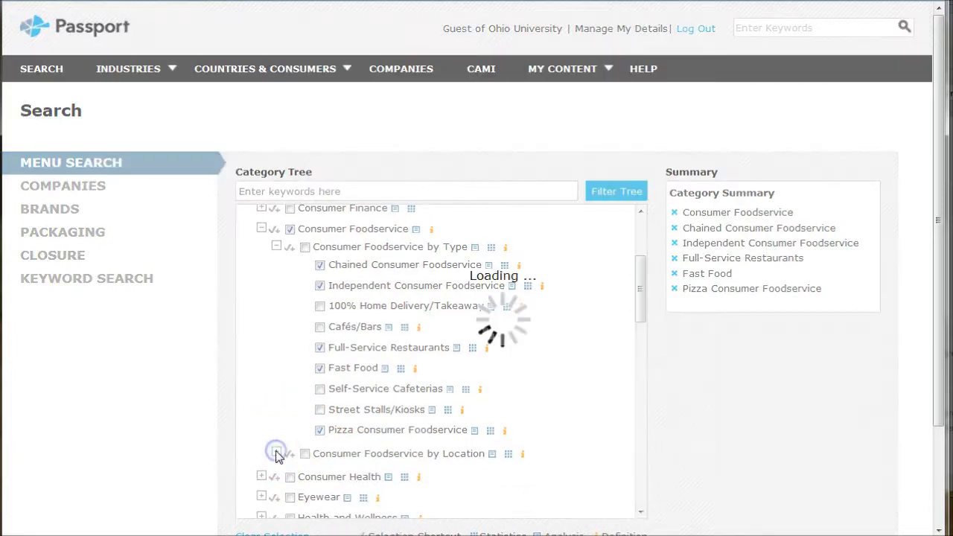
pyautogui.scroll(-1, 313, 430)
pyautogui.scroll(-2, 313, 430)
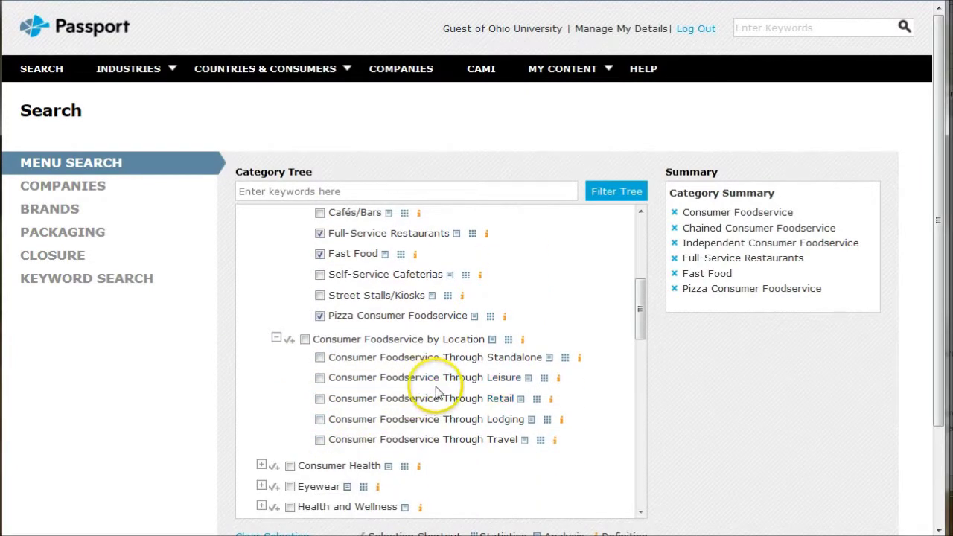
pyautogui.click(577, 363)
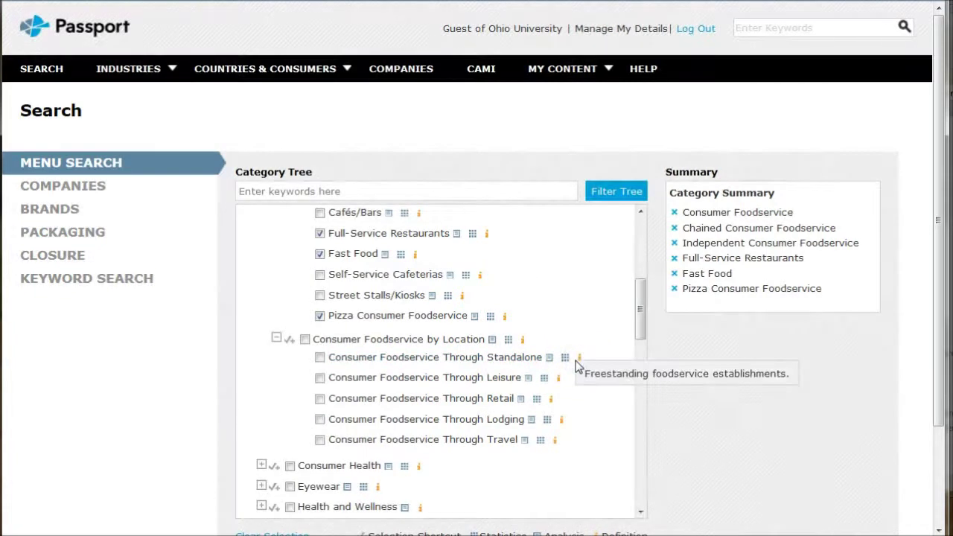
pyautogui.click(594, 404)
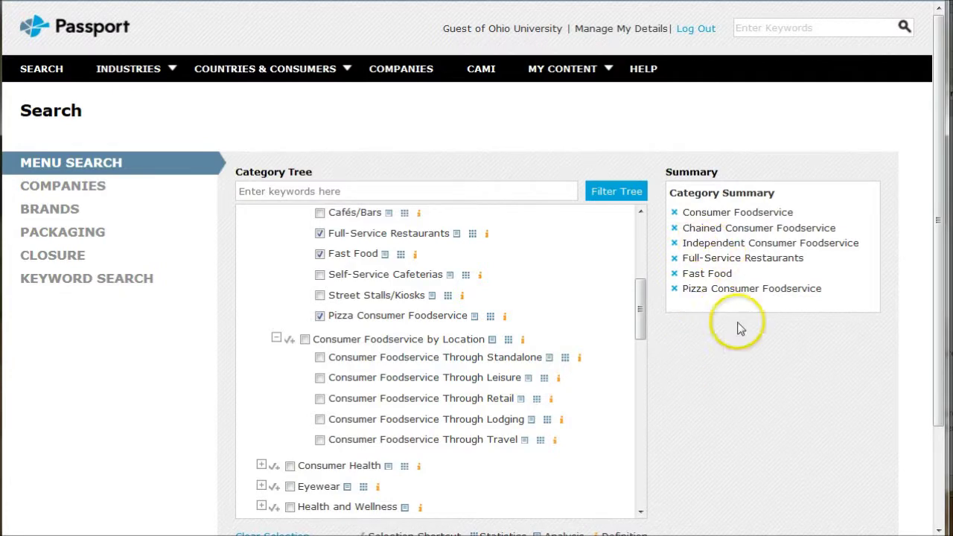
# Proceed to the geography selection and look through the countries listed under Eastern Europe.
pyautogui.scroll(-3, 734, 383)
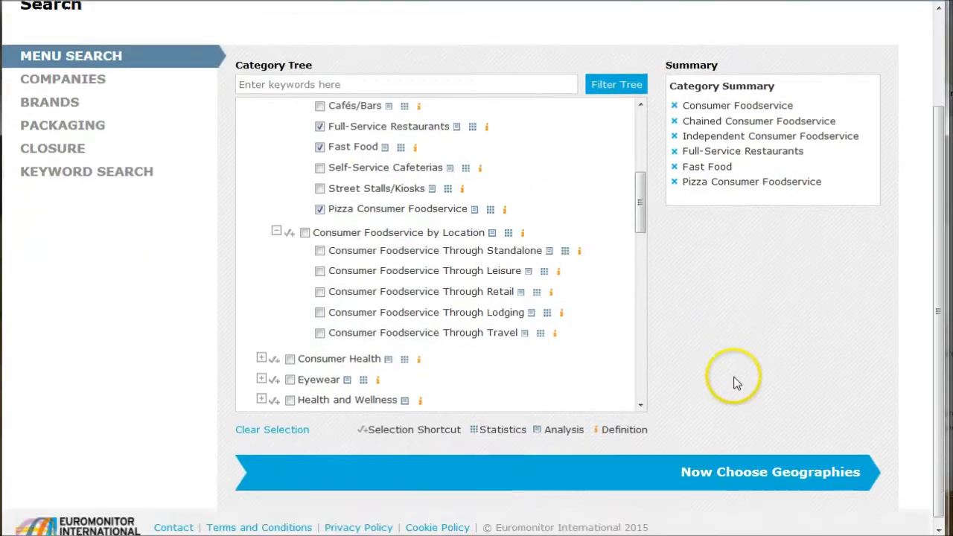
pyautogui.click(713, 463)
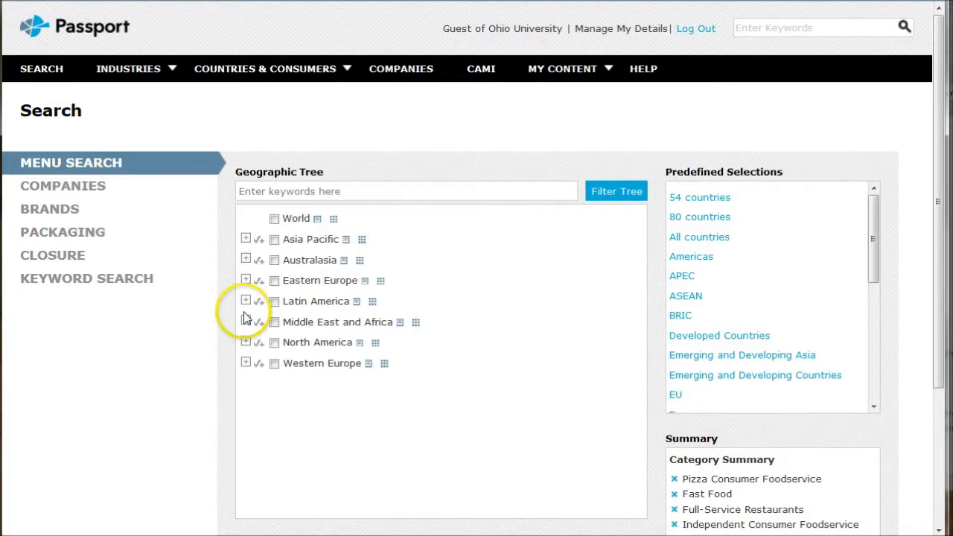
pyautogui.click(246, 281)
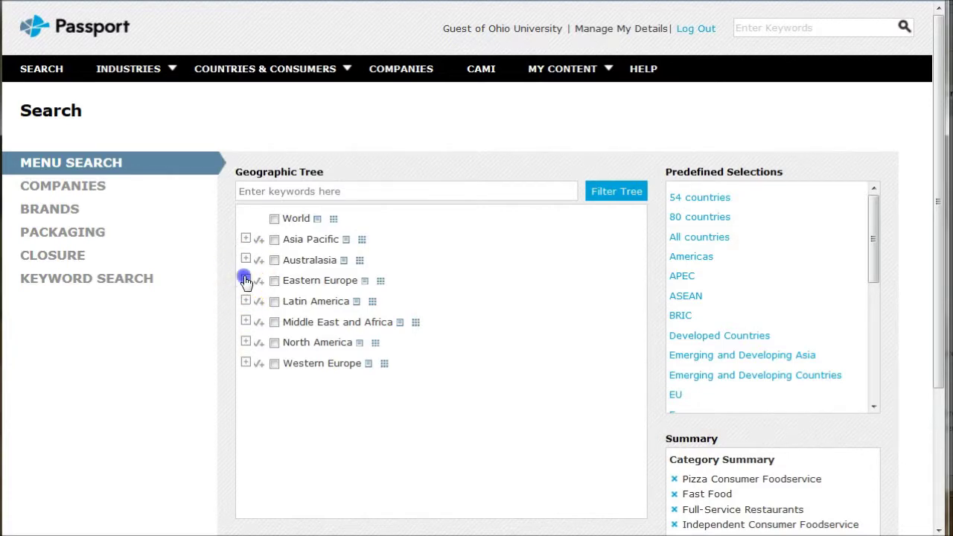
pyautogui.scroll(-1, 247, 282)
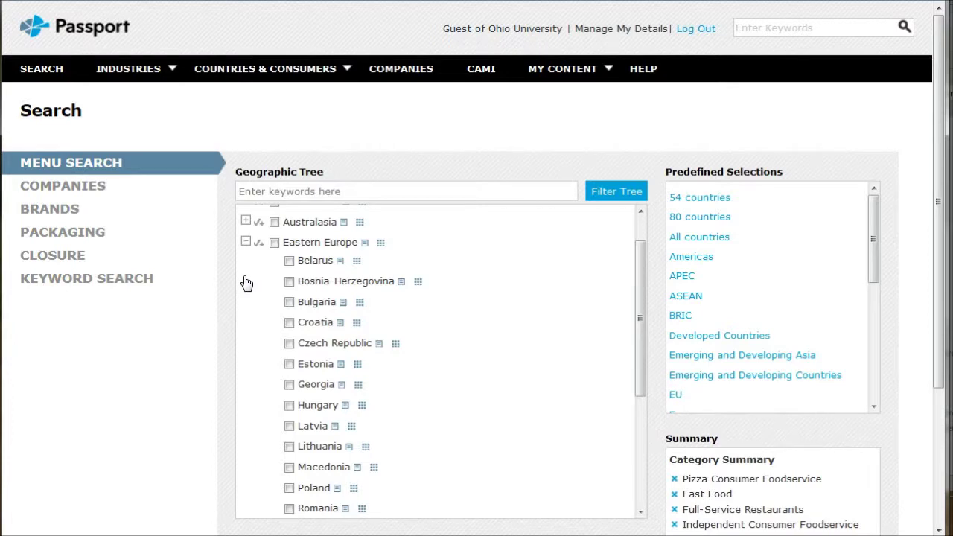
pyautogui.click(246, 242)
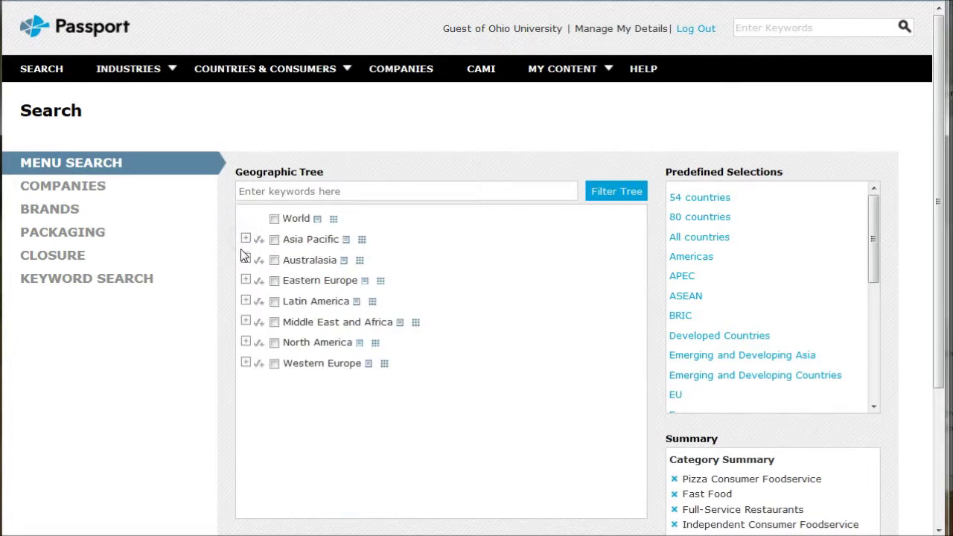
# Select USA under North America and World as the geographies.
pyautogui.click(246, 343)
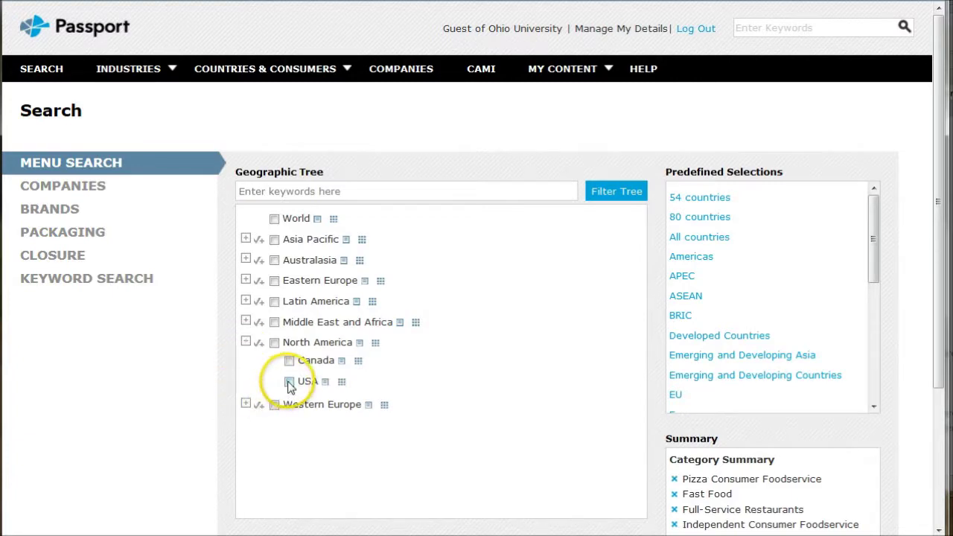
pyautogui.click(289, 383)
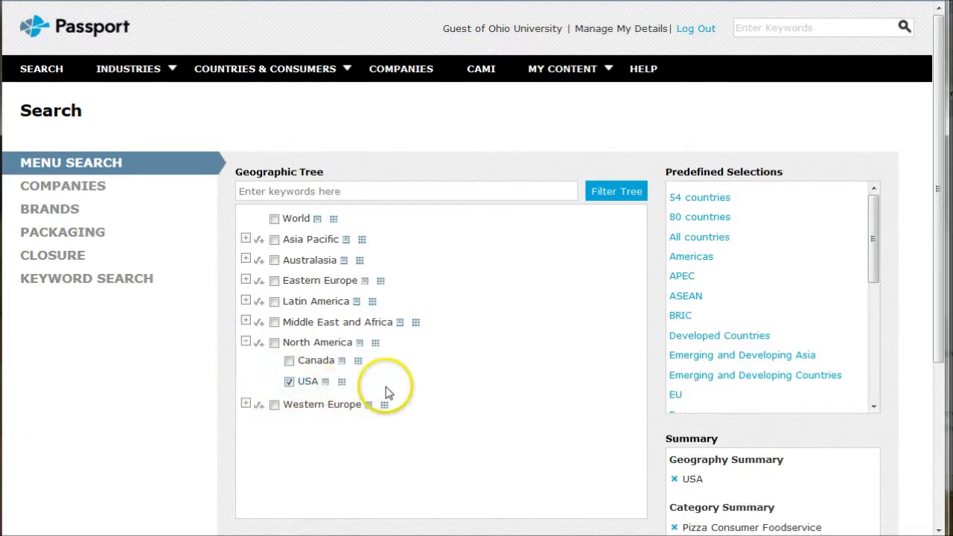
pyautogui.click(274, 219)
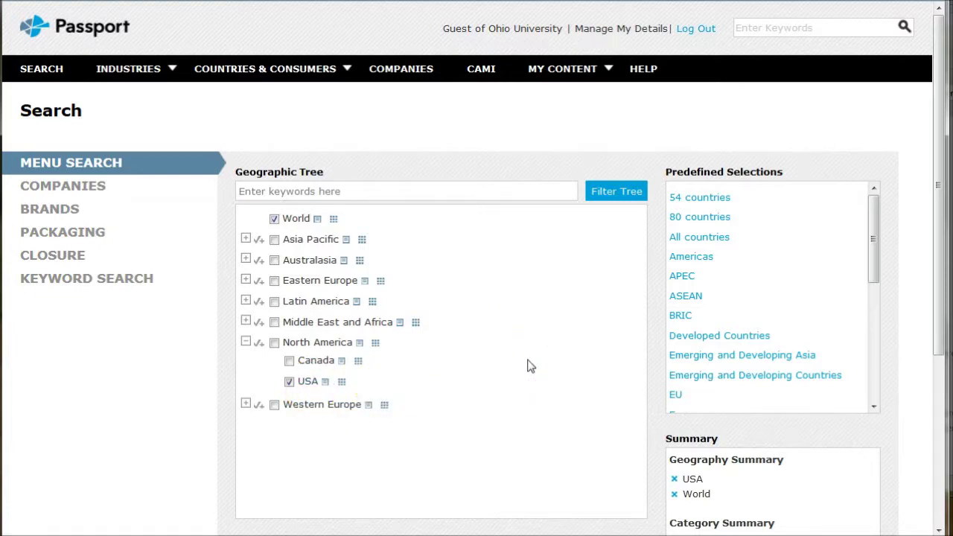
# Review the geography and category summary and run the search.
pyautogui.scroll(-2, 540, 357)
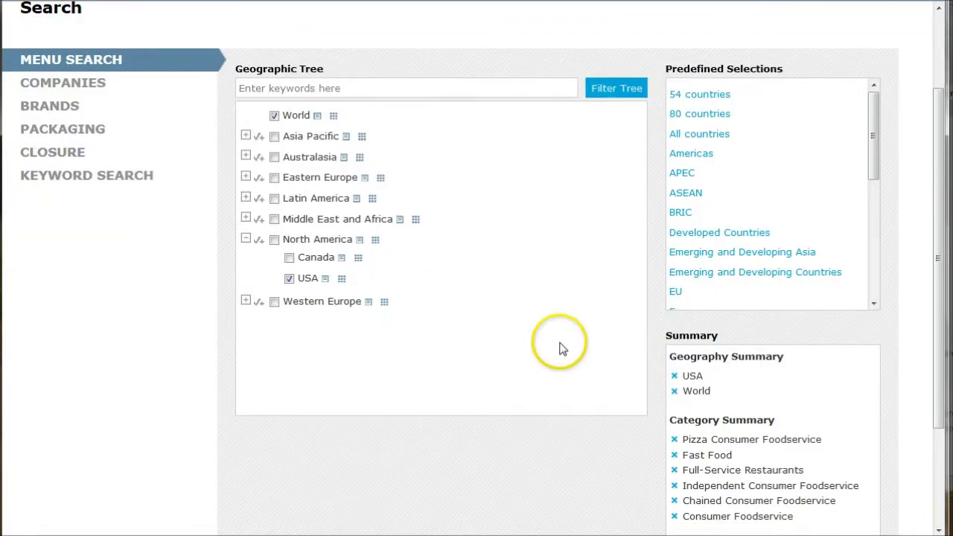
pyautogui.scroll(-1, 589, 340)
pyautogui.scroll(-1, 596, 340)
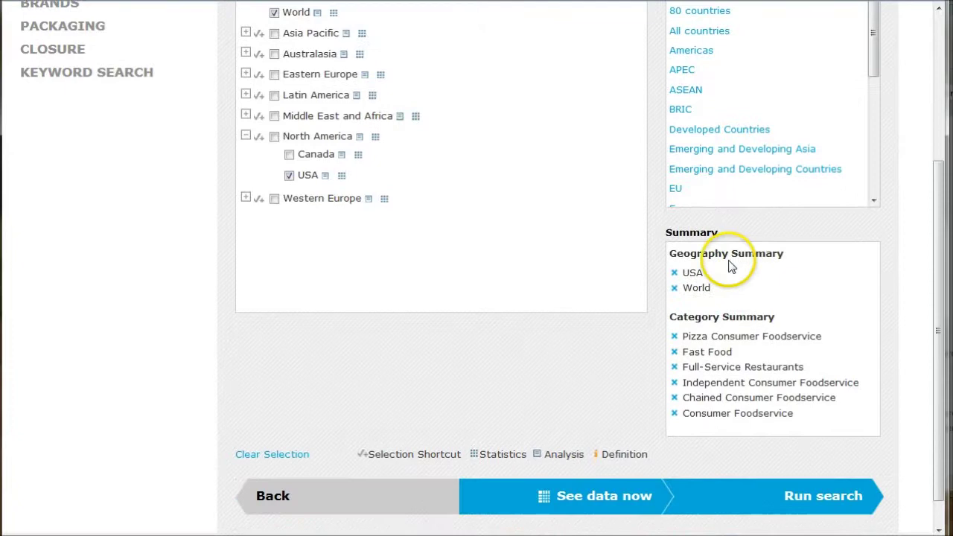
pyautogui.scroll(-1, 647, 344)
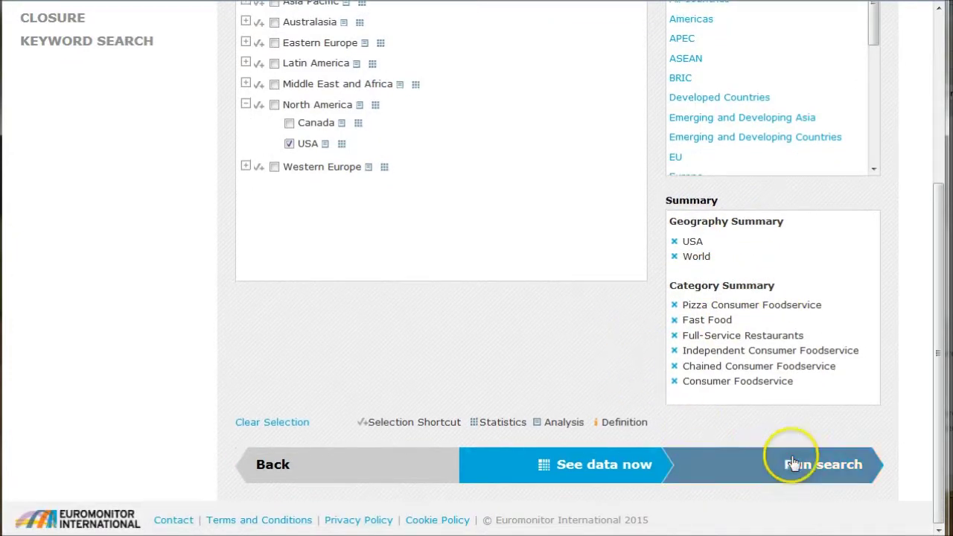
pyautogui.click(817, 467)
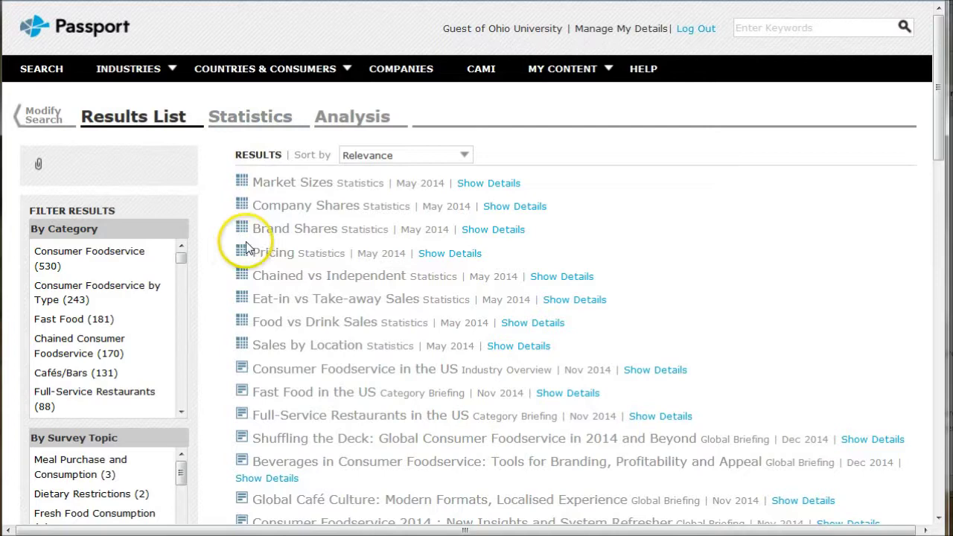
# Open the industry overview "Consumer Foodservice in the US" from the results list.
pyautogui.scroll(-3, 195, 243)
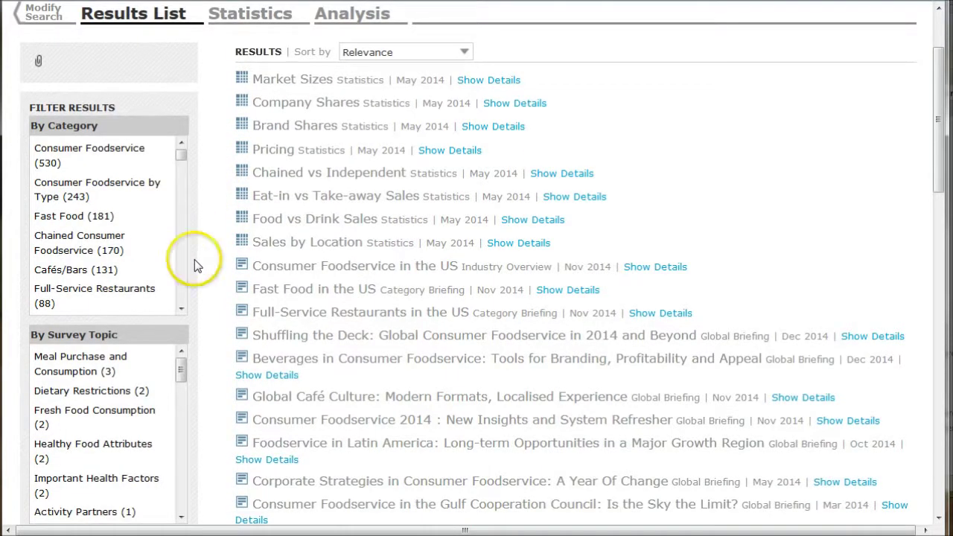
pyautogui.click(339, 269)
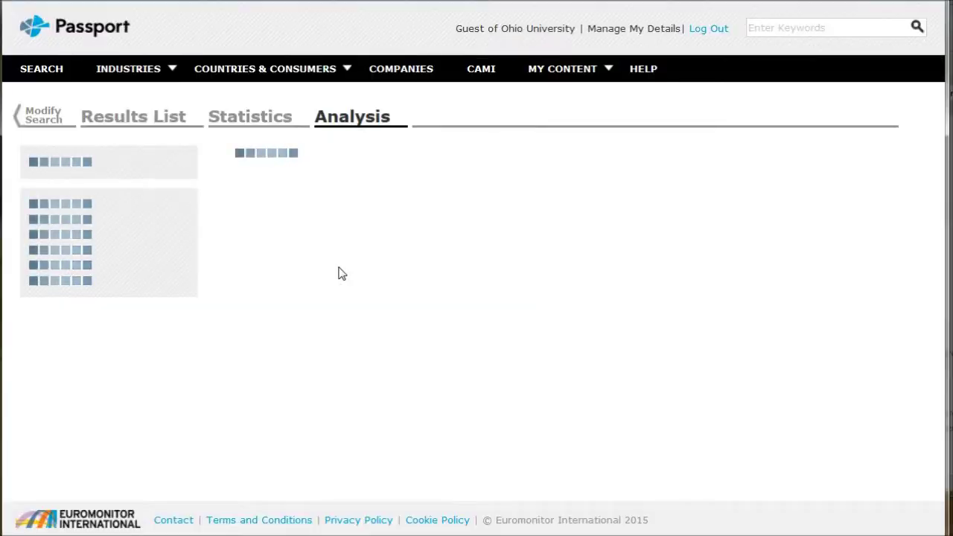
# Look through the executive summary and table of contents of the consumer foodservice industry overview.
pyautogui.click(343, 281)
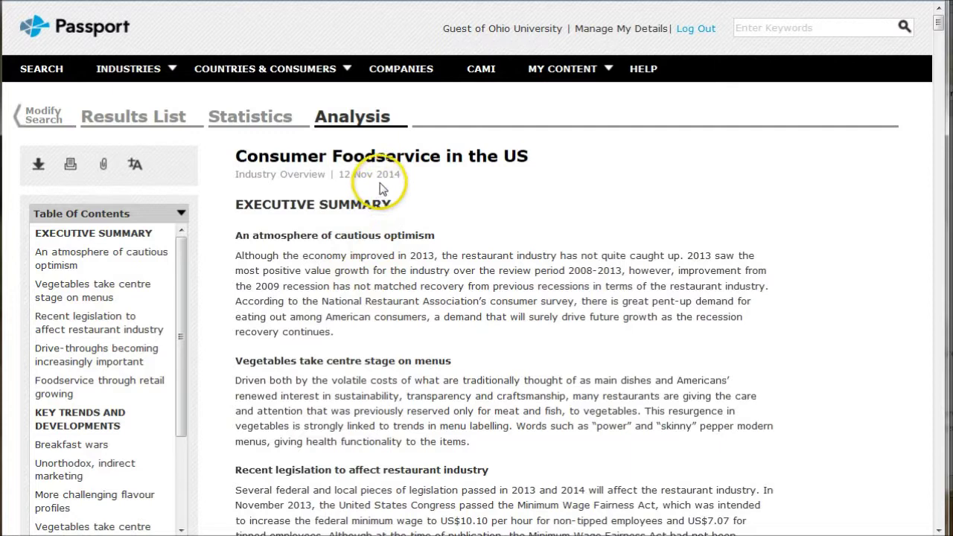
pyautogui.scroll(-3, 315, 238)
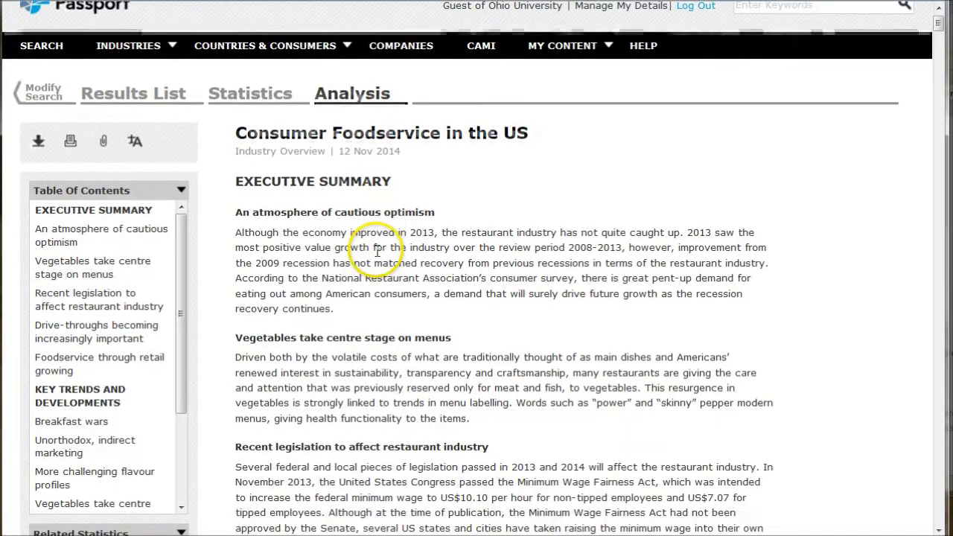
pyautogui.moveTo(181, 181); pyautogui.dragTo(180, 293)
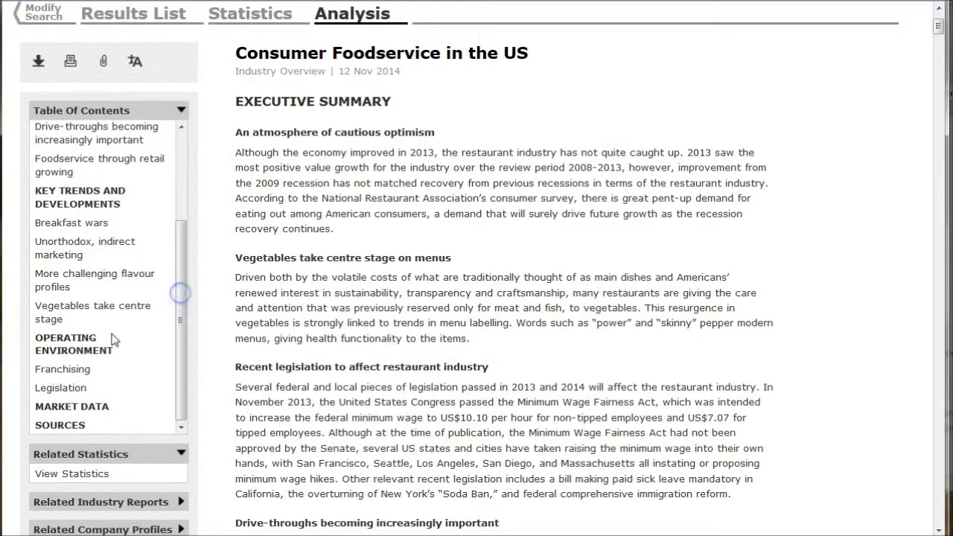
pyautogui.scroll(-6, 350, 343)
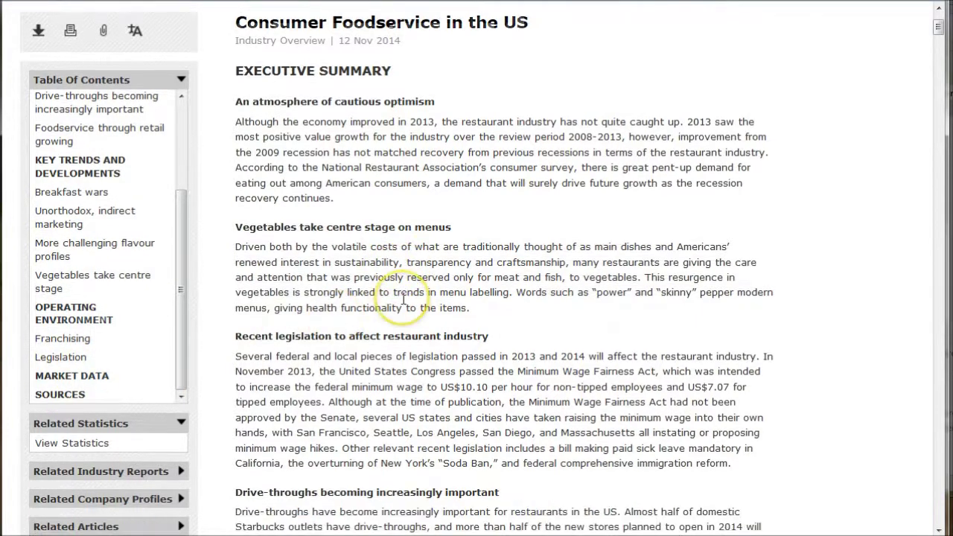
pyautogui.scroll(3, 383, 305)
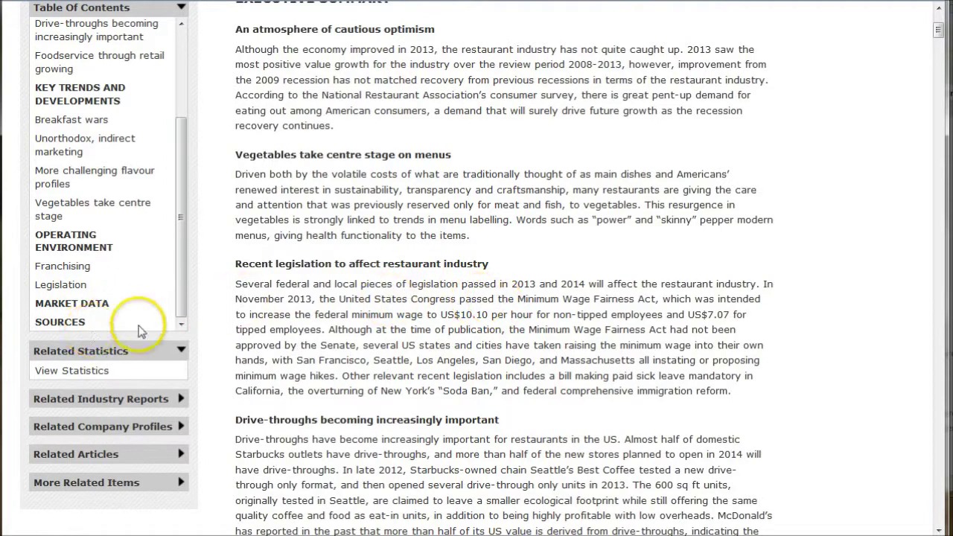
# Open the overview's Market Data section and examine its tables on units, transactions and value sales.
pyautogui.click(84, 306)
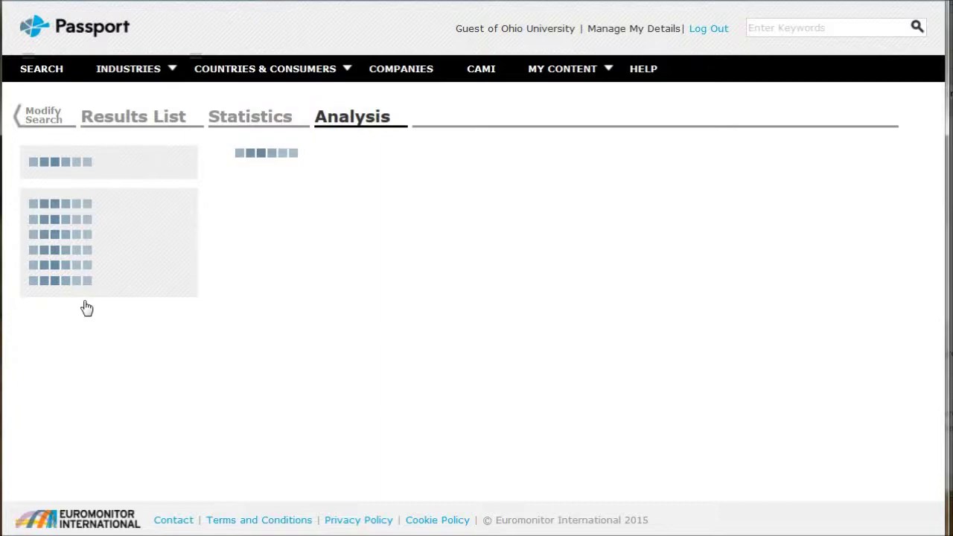
pyautogui.scroll(-2, 631, 298)
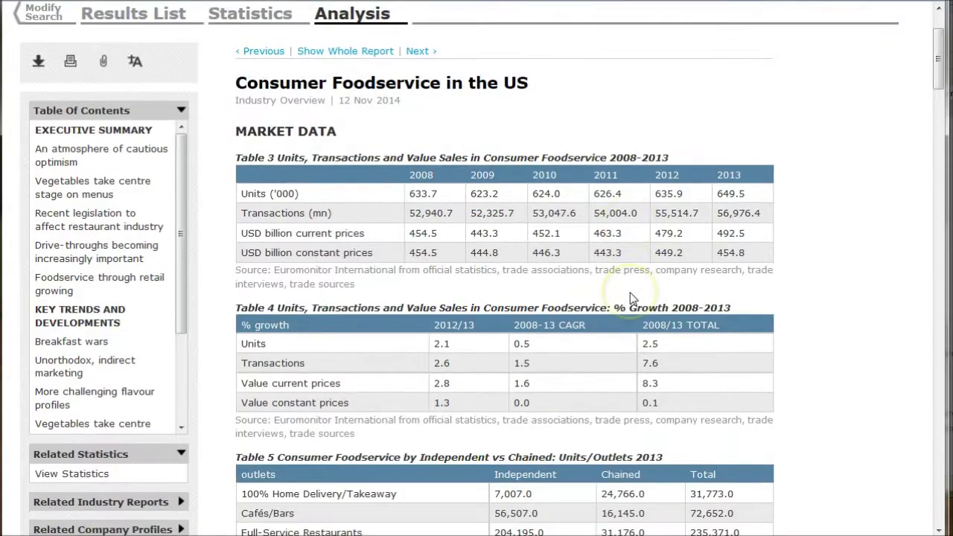
pyautogui.scroll(-2, 628, 294)
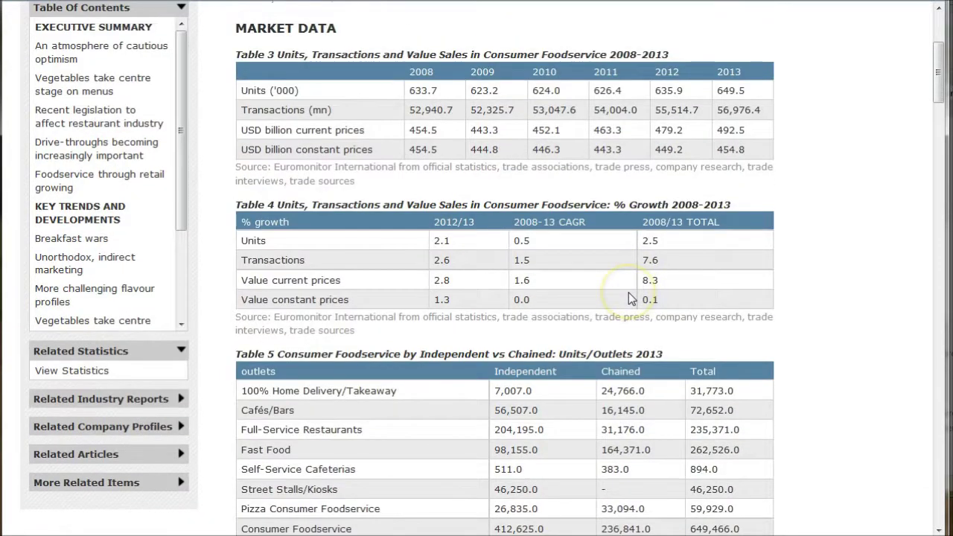
pyautogui.scroll(-2, 629, 293)
pyautogui.scroll(3, 629, 294)
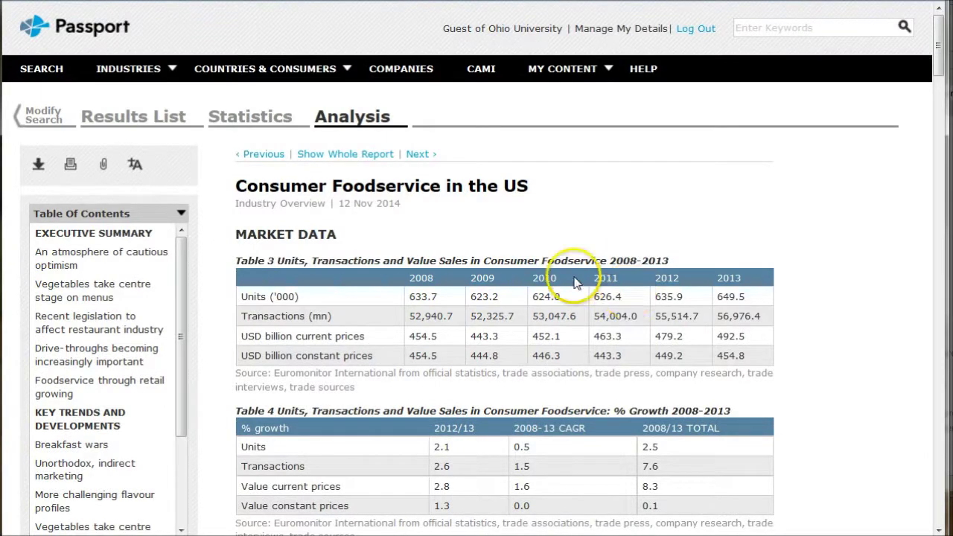
# Return to the results list and filter it by the category Chained Consumer Foodservice.
pyautogui.click(135, 119)
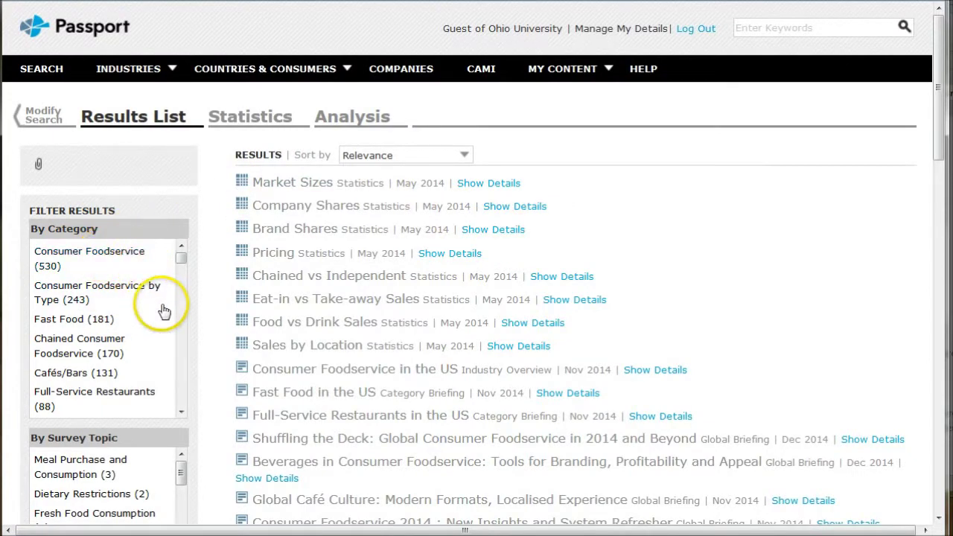
pyautogui.click(63, 345)
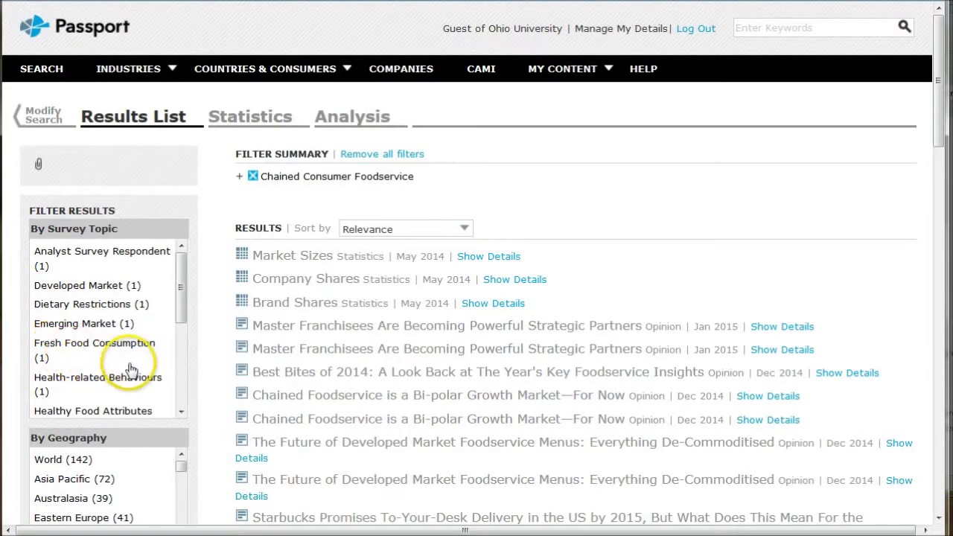
# Open the opinion article "Five Key Strategies From the 2014 Fast Casual Executive Summit" from the filtered results.
pyautogui.scroll(-2, 581, 250)
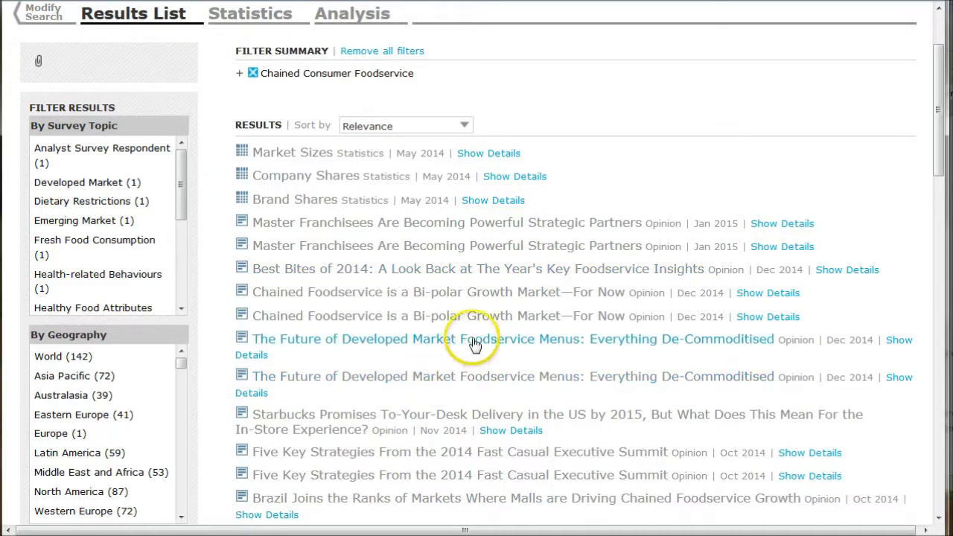
pyautogui.scroll(-2, 475, 344)
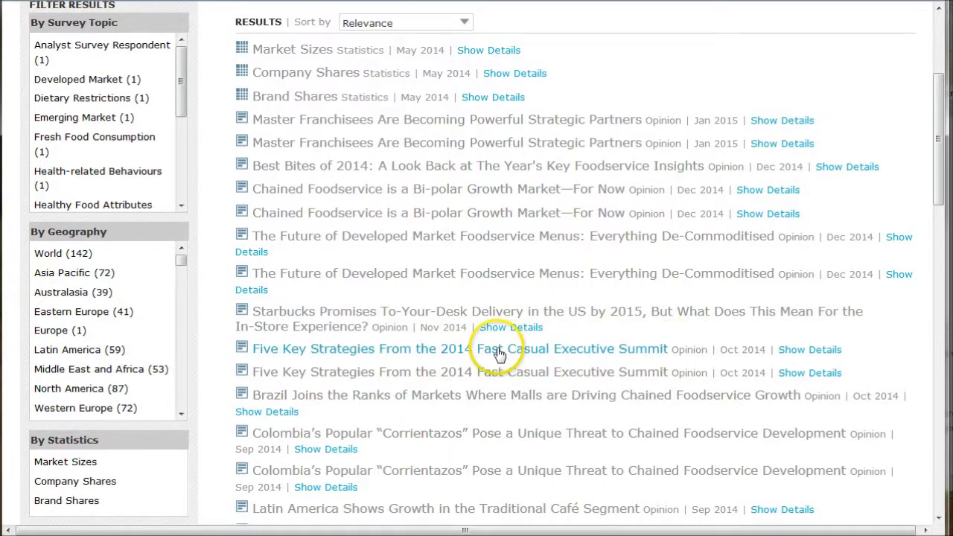
pyautogui.click(498, 354)
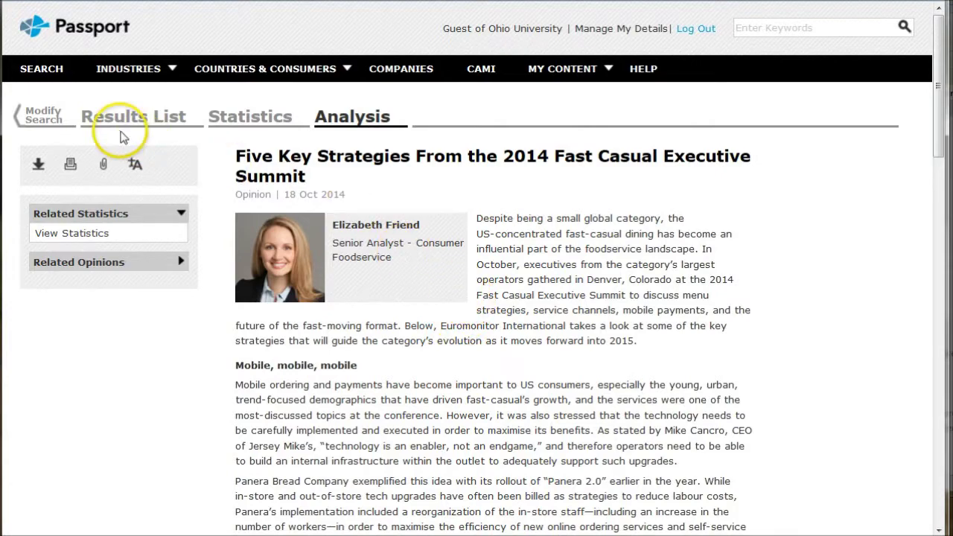
# Read through the fast casual article's strategy sections to the end and return to its beginning.
pyautogui.scroll(-3, 488, 298)
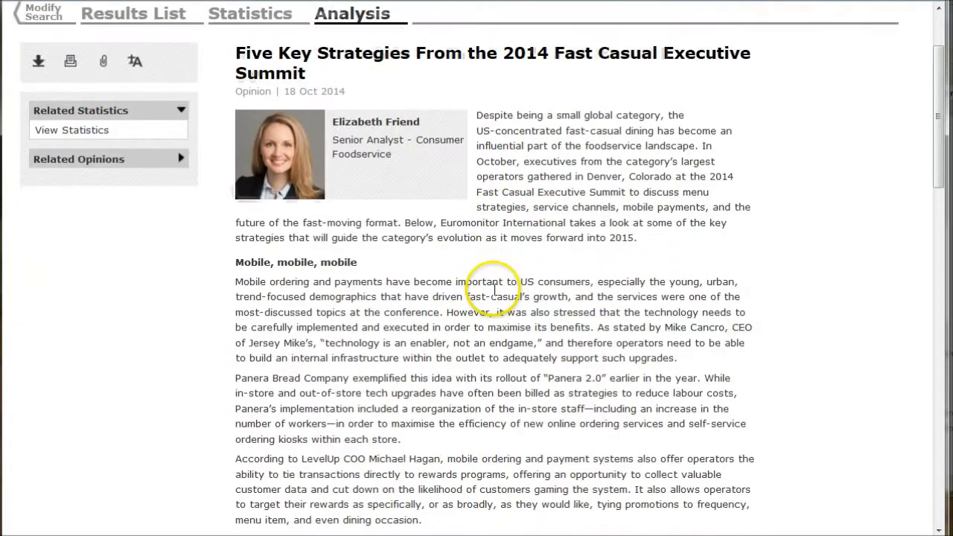
pyautogui.scroll(-6, 493, 294)
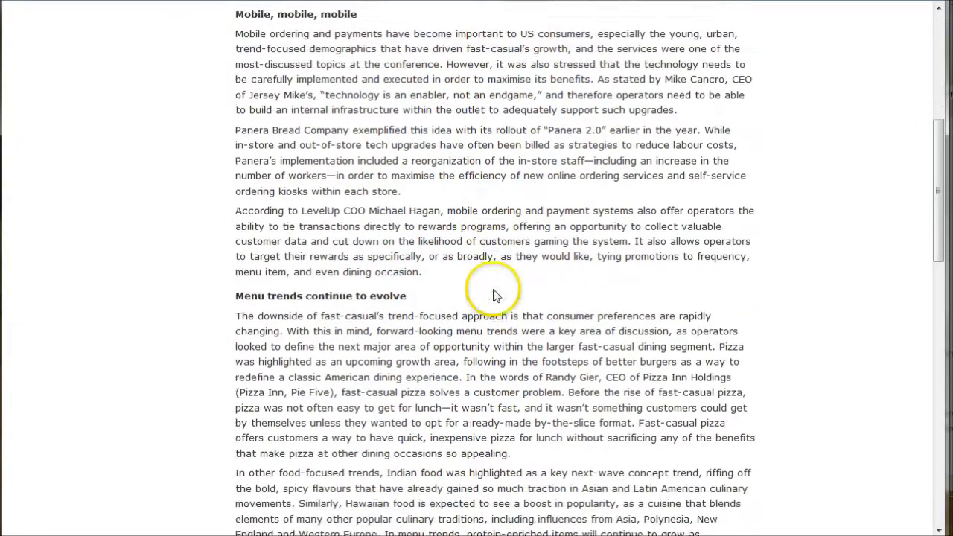
pyautogui.scroll(-9, 349, 280)
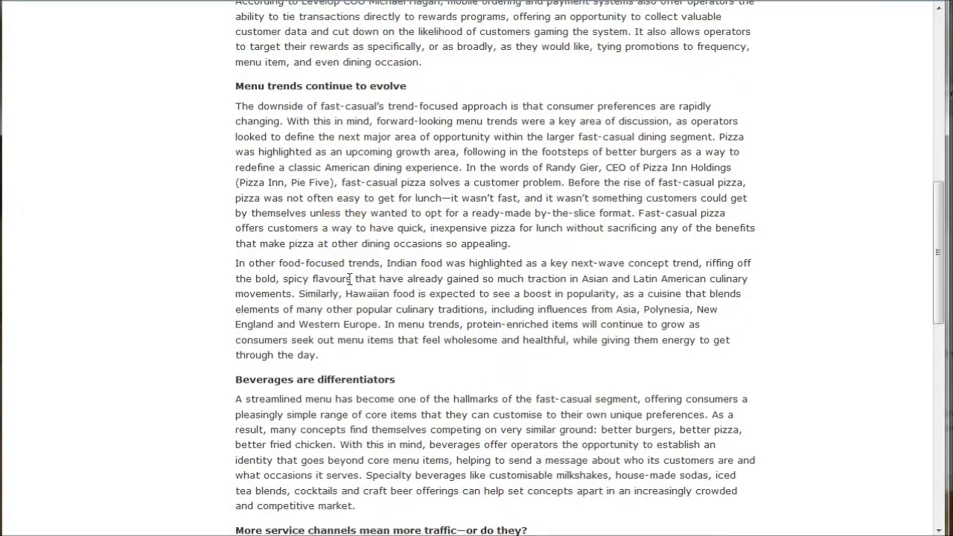
pyautogui.click(329, 292)
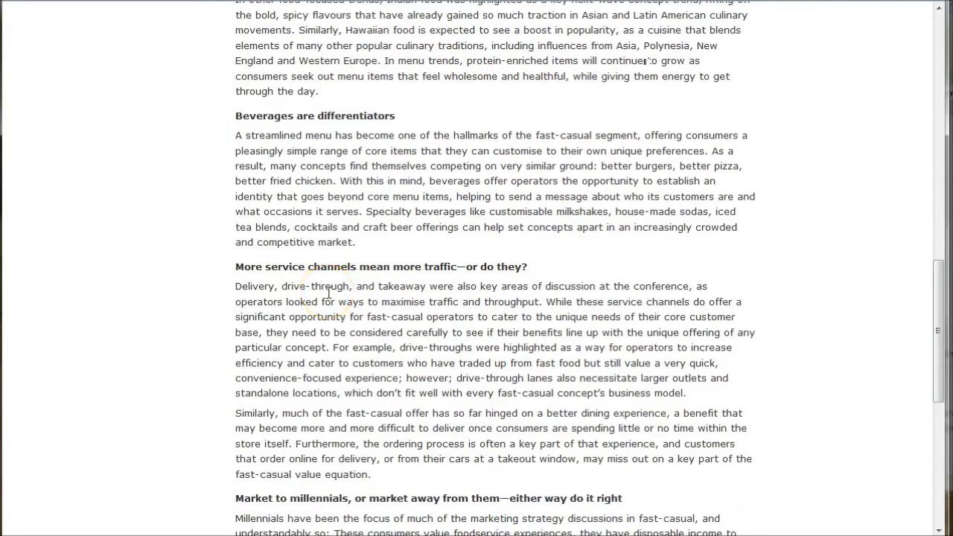
pyautogui.scroll(-2, 328, 292)
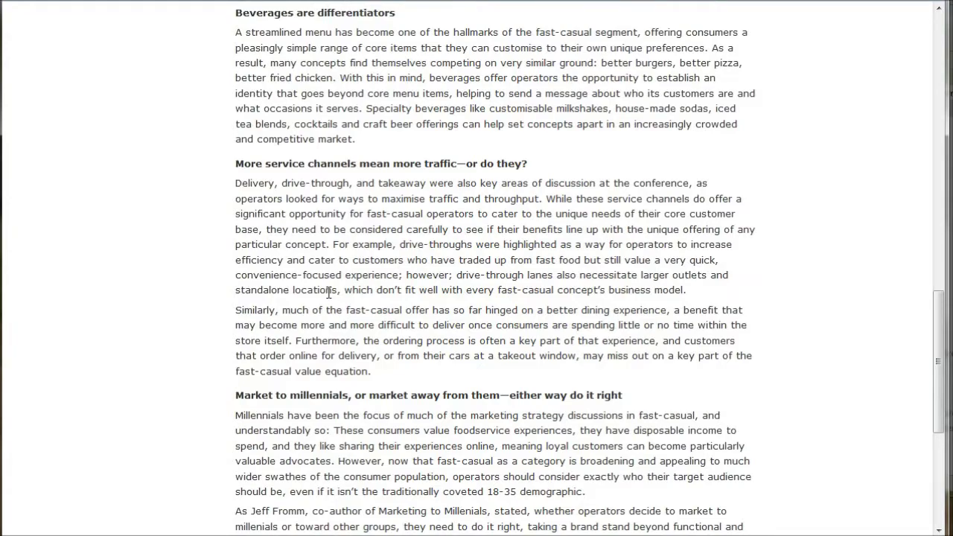
pyautogui.scroll(-2, 329, 293)
pyautogui.scroll(-2, 479, 327)
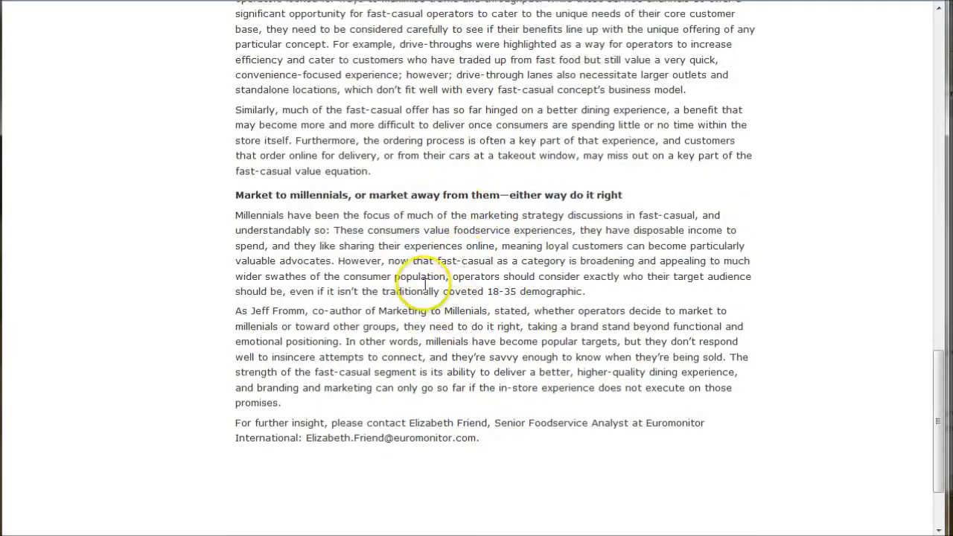
pyautogui.scroll(15, 449, 287)
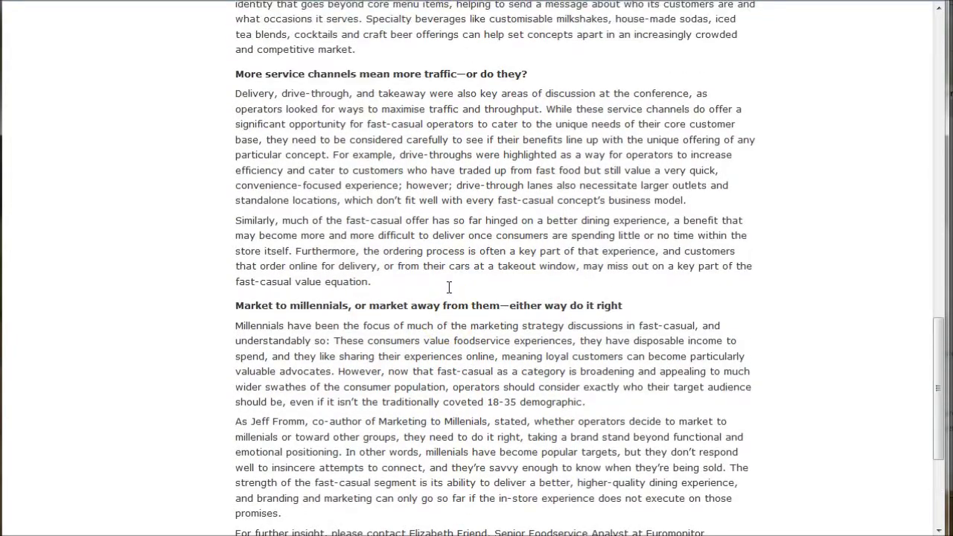
pyautogui.scroll(6, 449, 287)
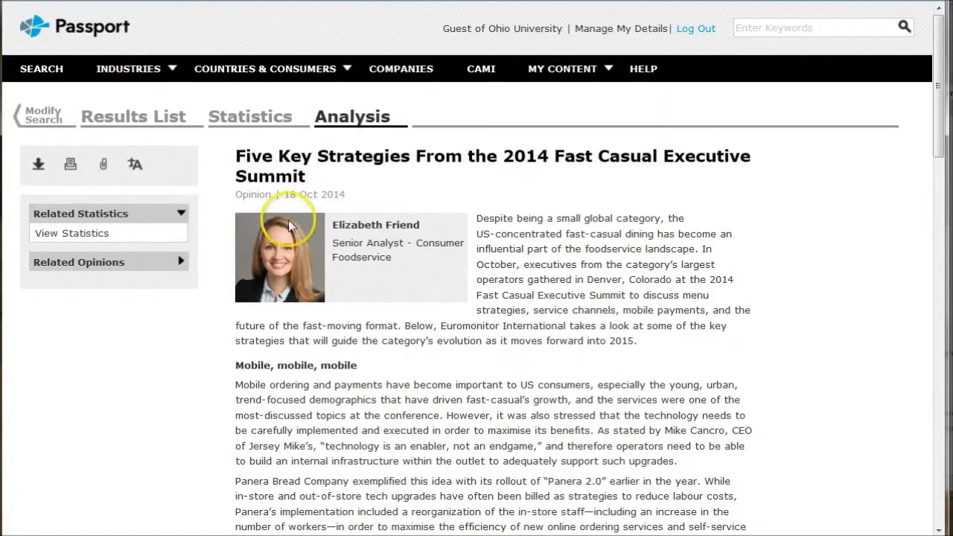
# Go back to the results list and review the geography, statistics, analysis and date filters.
pyautogui.click(138, 122)
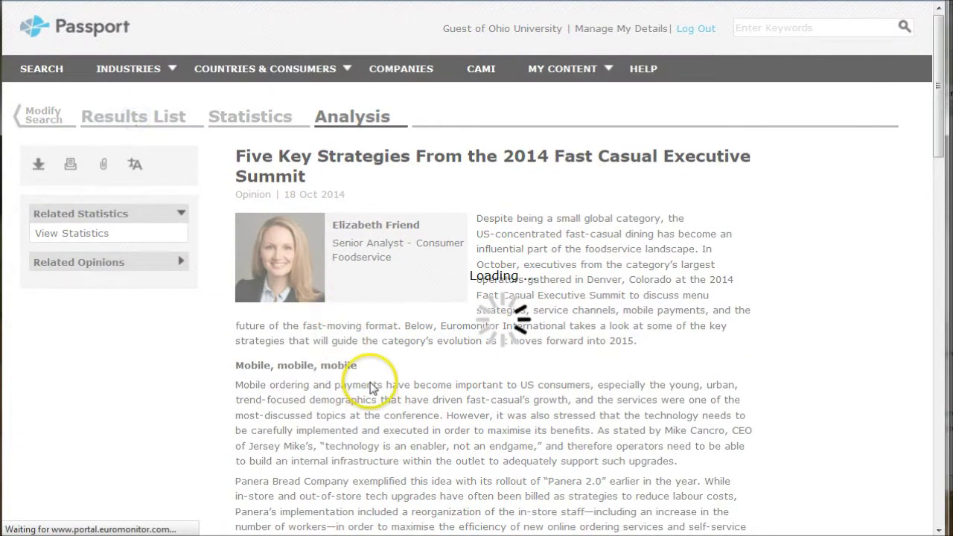
pyautogui.scroll(-4, 195, 369)
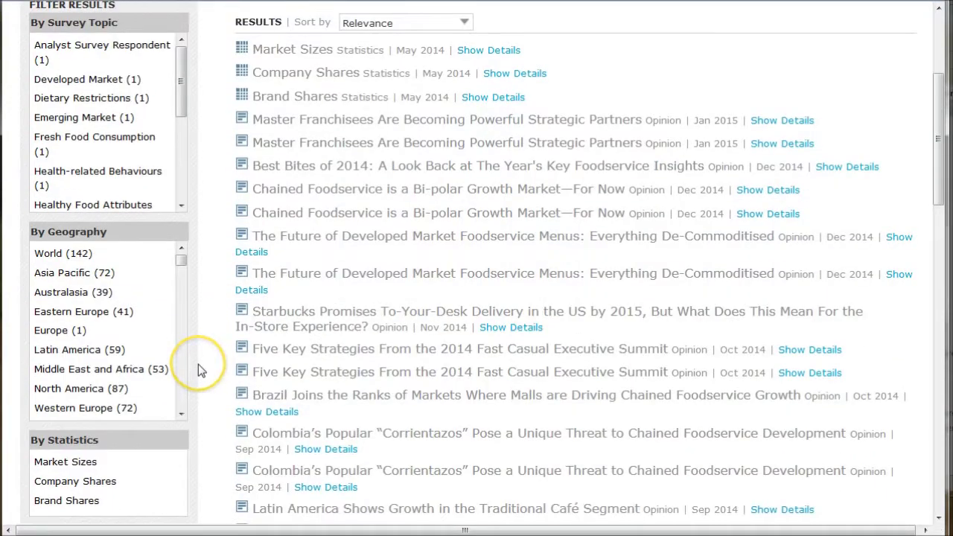
pyautogui.scroll(-3, 198, 364)
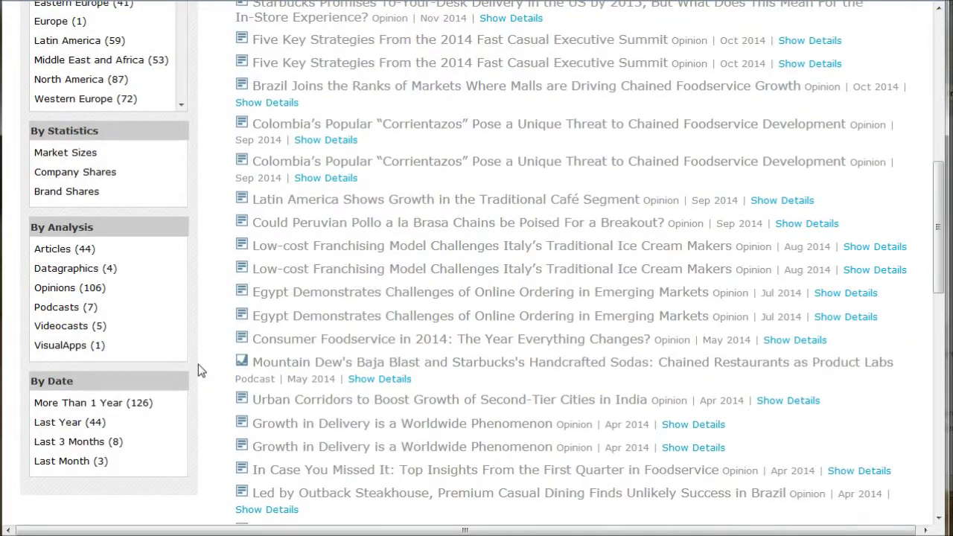
pyautogui.scroll(7, 198, 364)
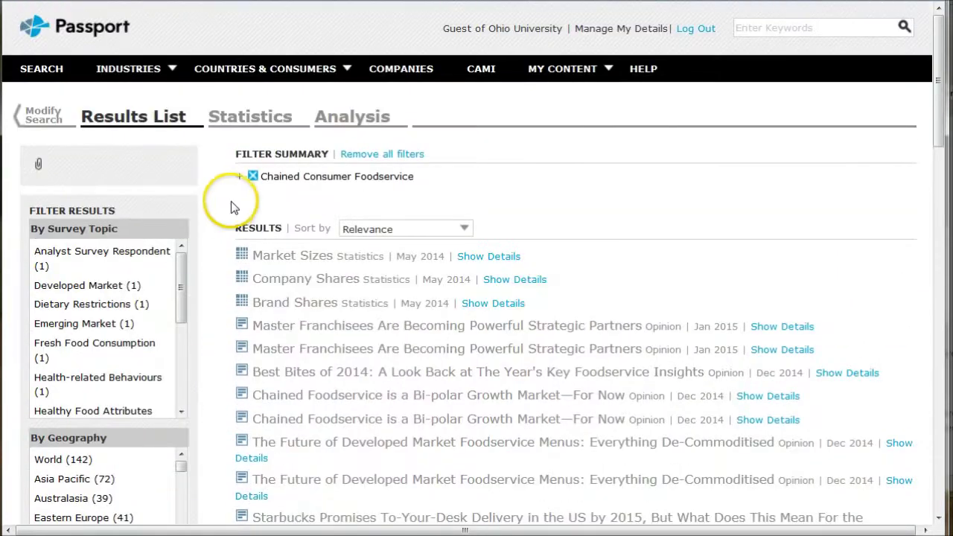
# Remove all filters from the results and filter them by the analysis type Country Reports.
pyautogui.click(370, 154)
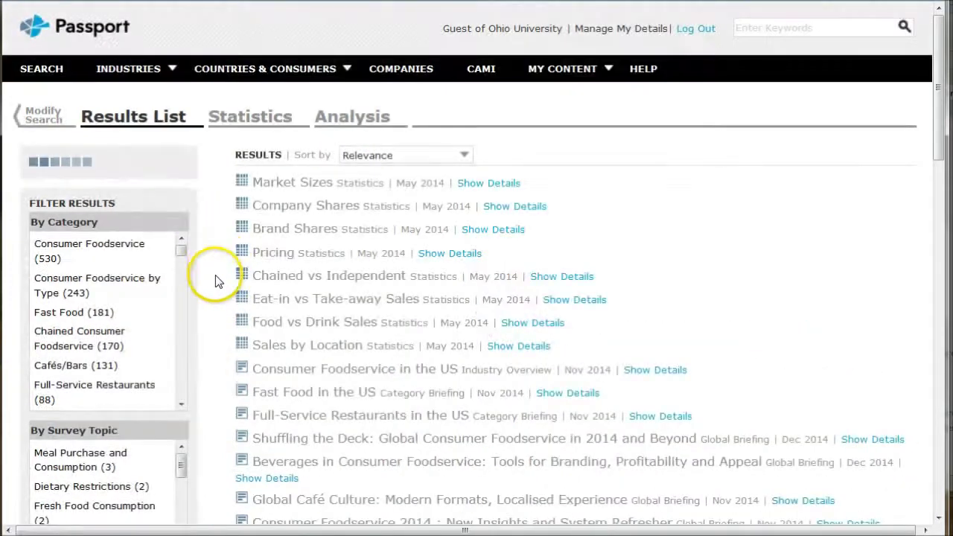
pyautogui.scroll(-1, 215, 277)
pyautogui.scroll(-6, 215, 282)
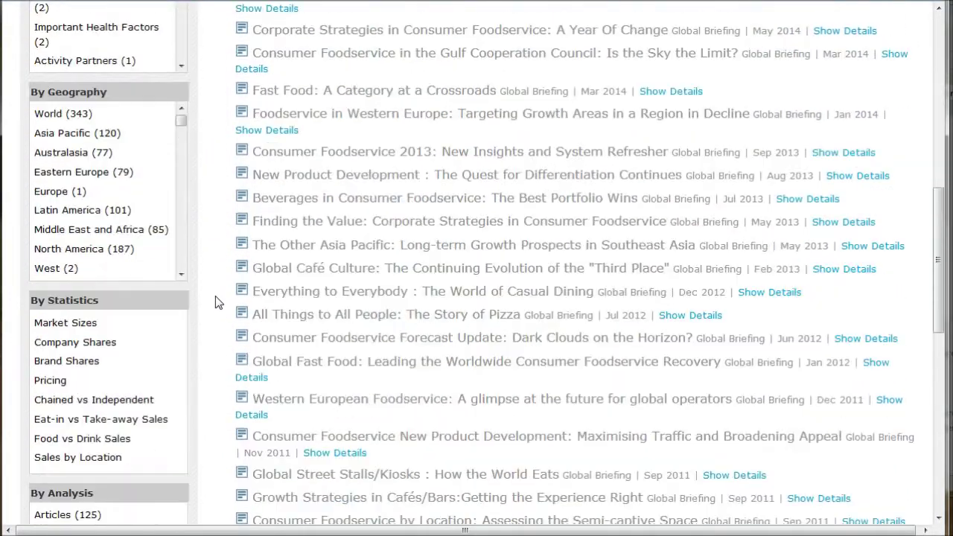
pyautogui.scroll(-1, 216, 302)
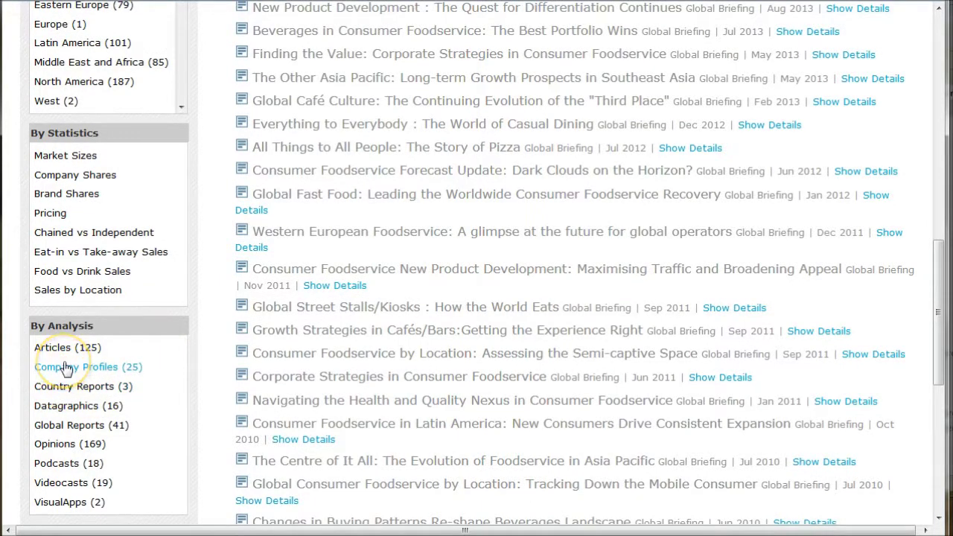
pyautogui.click(64, 385)
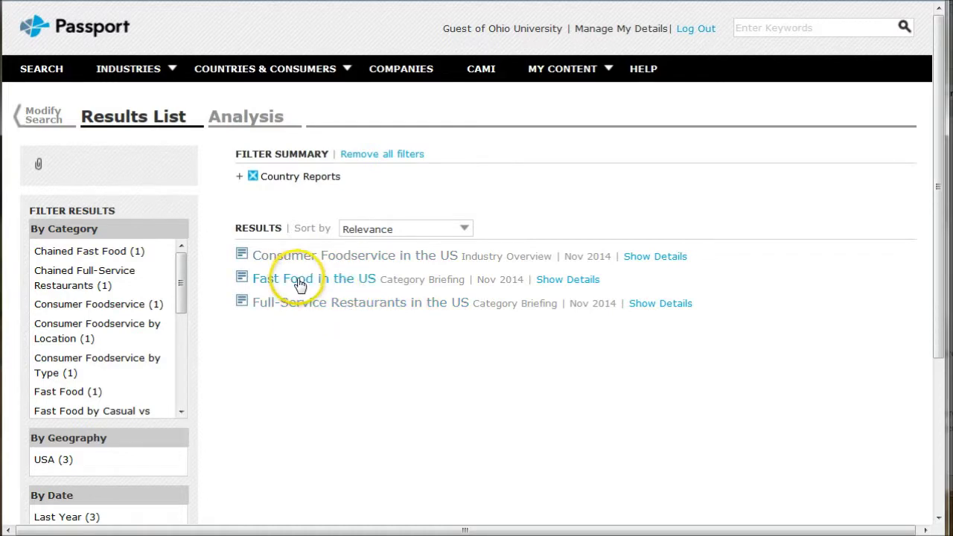
# Open the category briefing "Full-Service Restaurants in the US" and look over its headlines and trends.
pyautogui.click(343, 306)
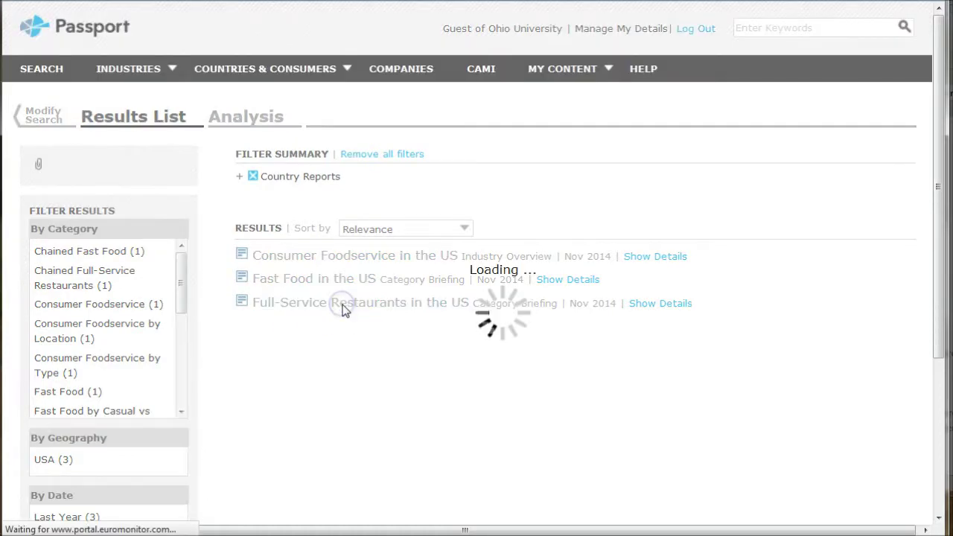
pyautogui.click(354, 309)
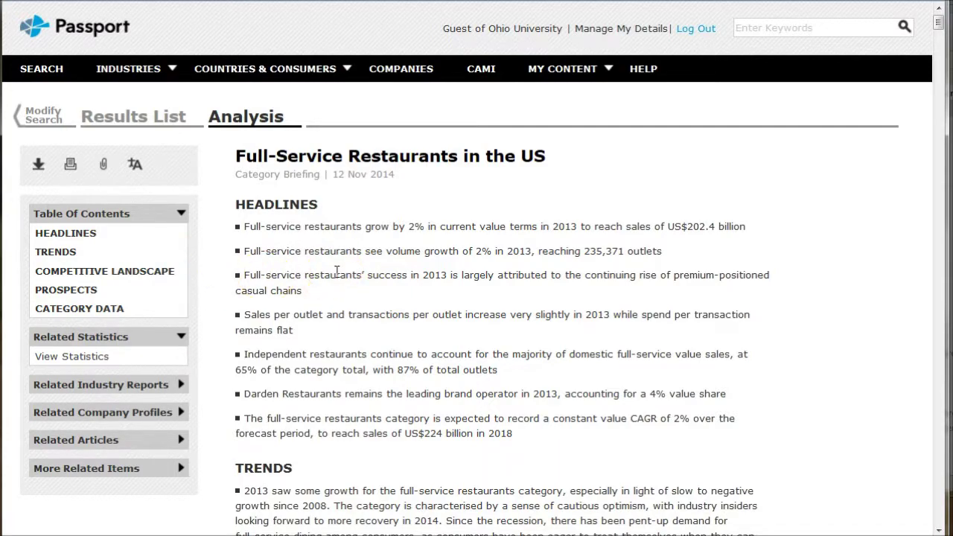
pyautogui.scroll(-3, 337, 271)
pyautogui.scroll(-3, 337, 271)
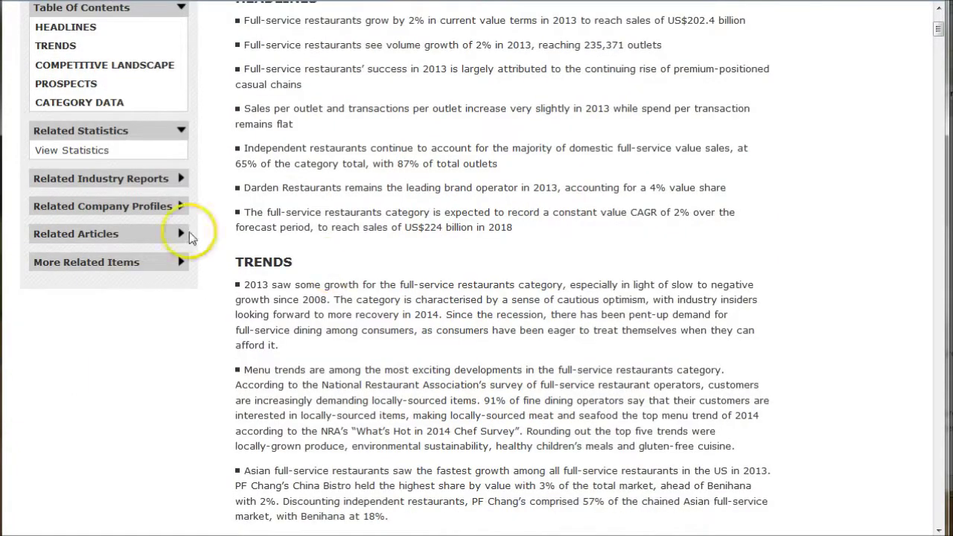
# Open the briefing's Category Data section and examine the table of full-service restaurant outlets by category.
pyautogui.click(88, 104)
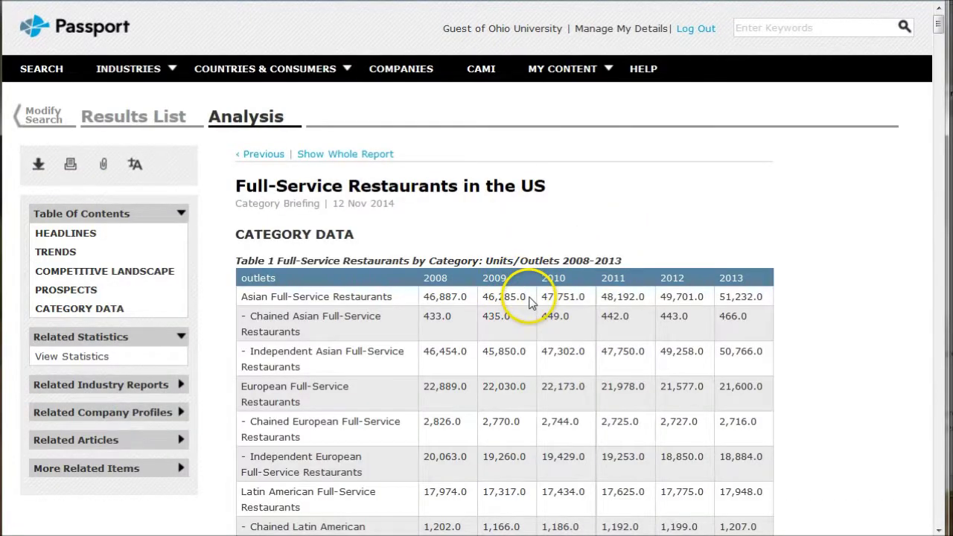
pyautogui.scroll(-9, 524, 292)
pyautogui.scroll(-20, 676, 289)
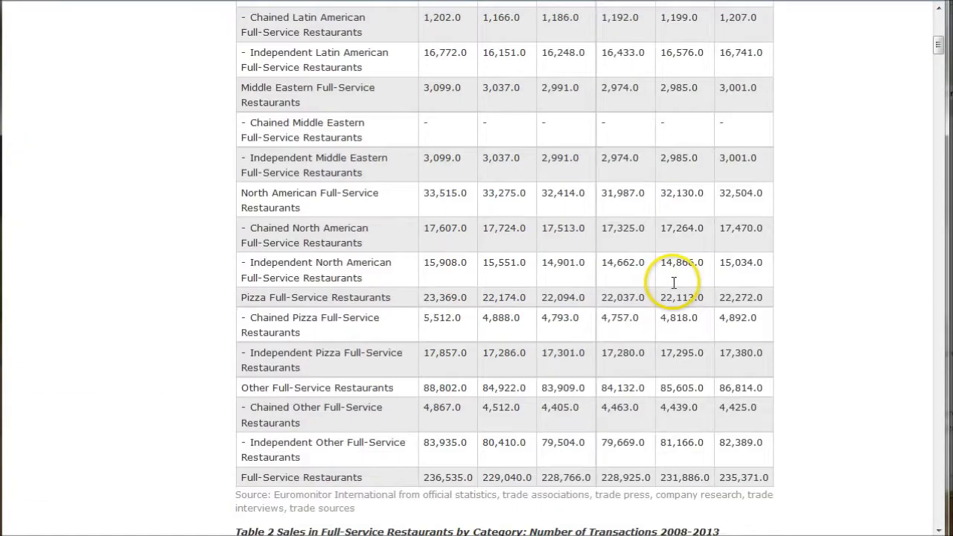
# Examine the remaining Category Data tables on transactions, foodservice value, growth, casual versus non-casual dining and company shares.
pyautogui.scroll(-20, 673, 283)
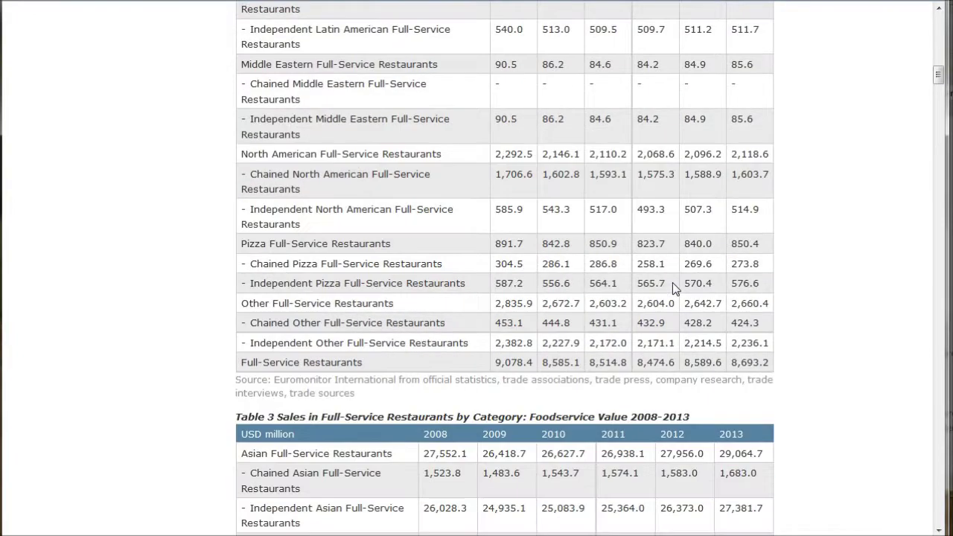
pyautogui.scroll(-20, 672, 283)
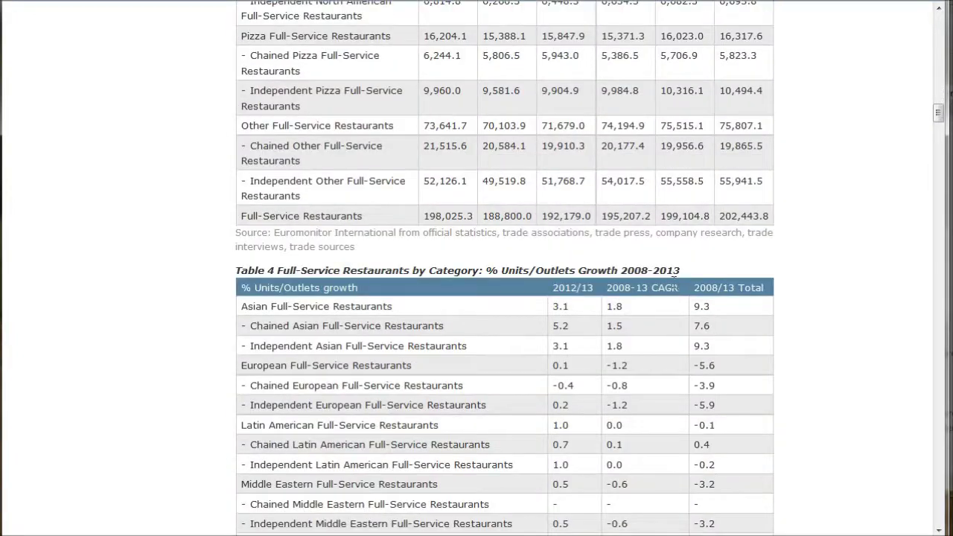
pyautogui.scroll(-20, 672, 289)
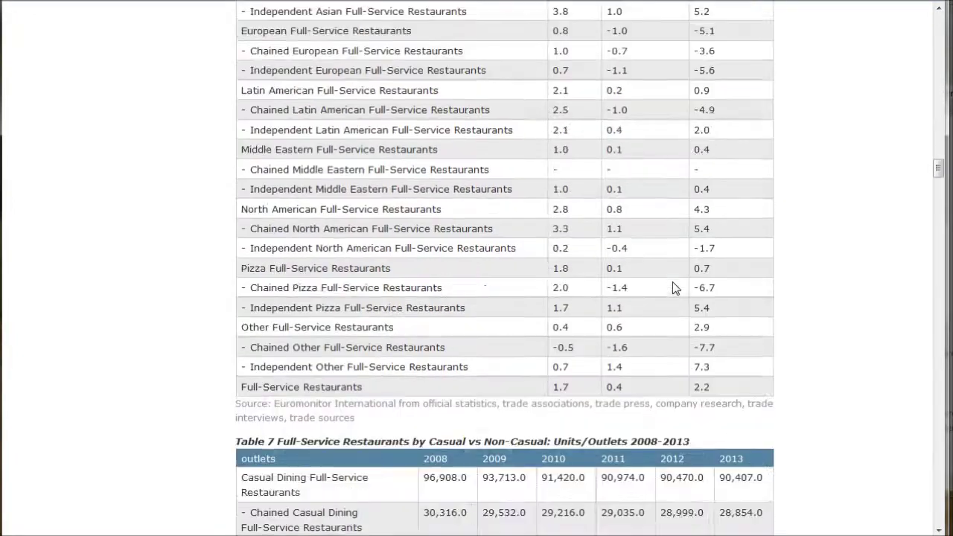
pyautogui.scroll(-20, 671, 288)
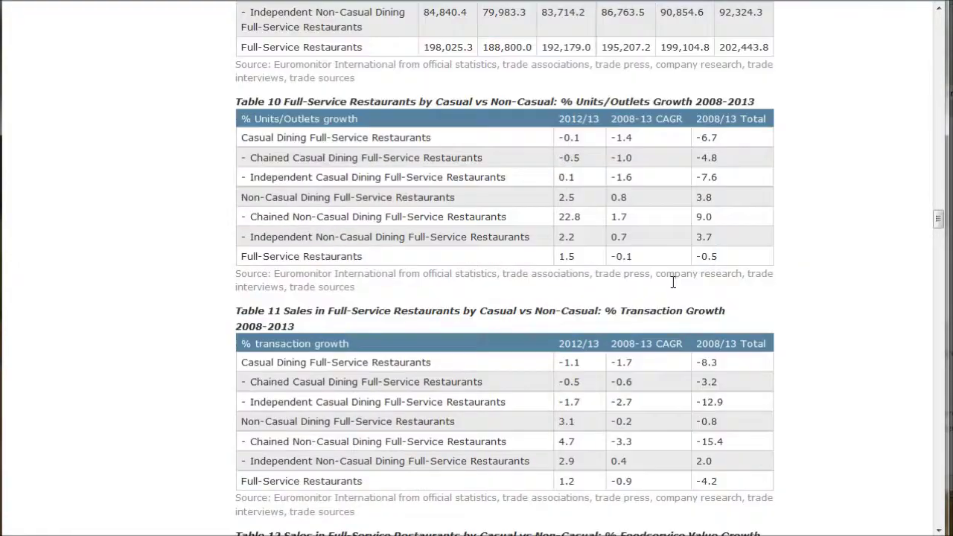
pyautogui.scroll(-3, 673, 289)
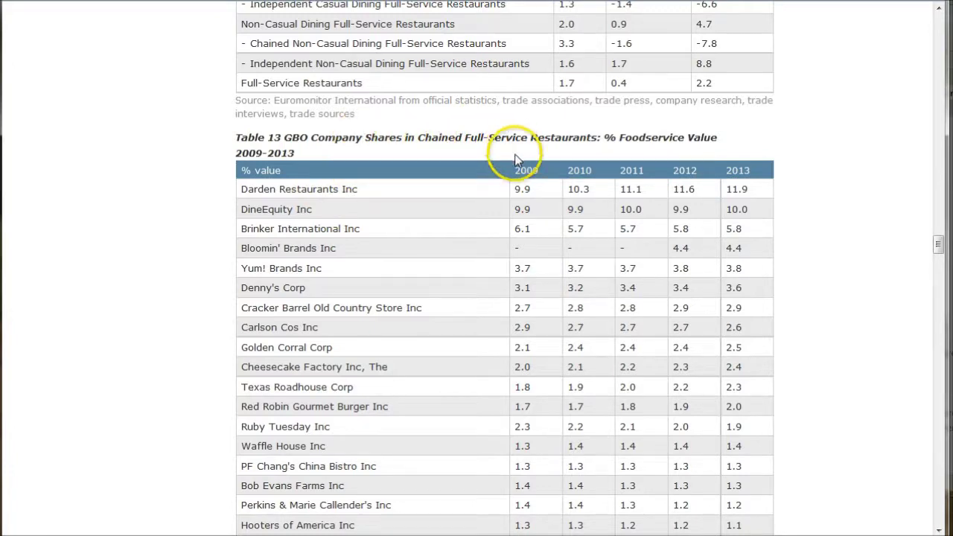
pyautogui.scroll(12, 523, 185)
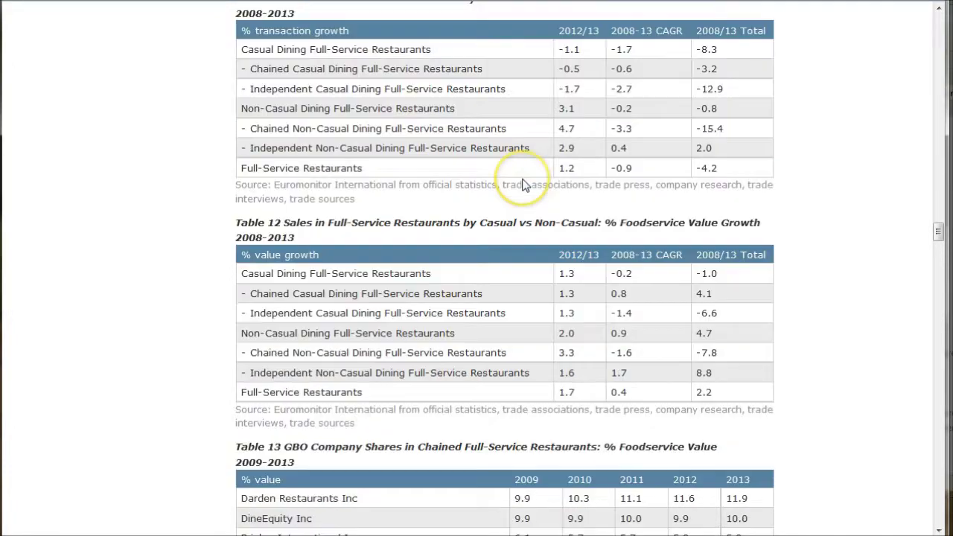
pyautogui.scroll(15, 514, 179)
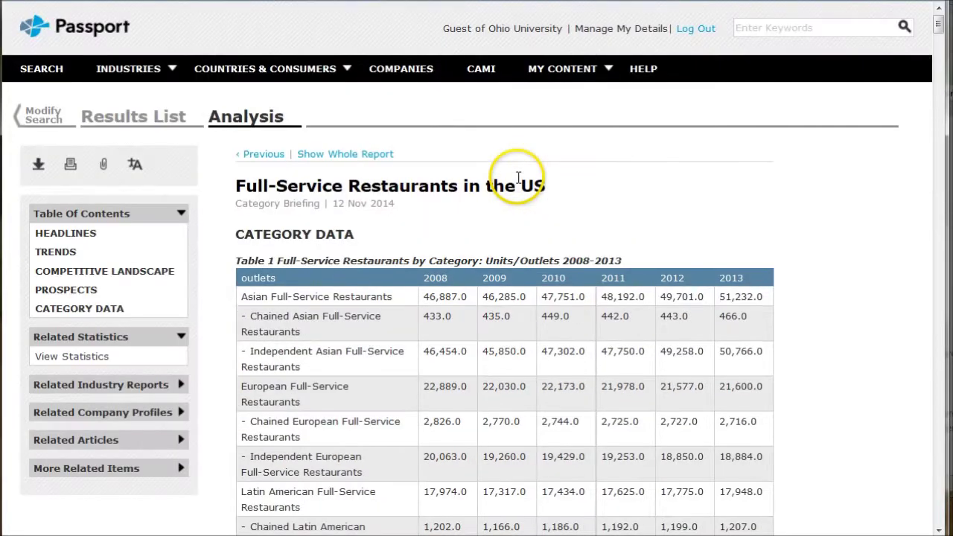
# Return to the results list, remove all filters and limit the results to the date range Last Year.
pyautogui.click(120, 117)
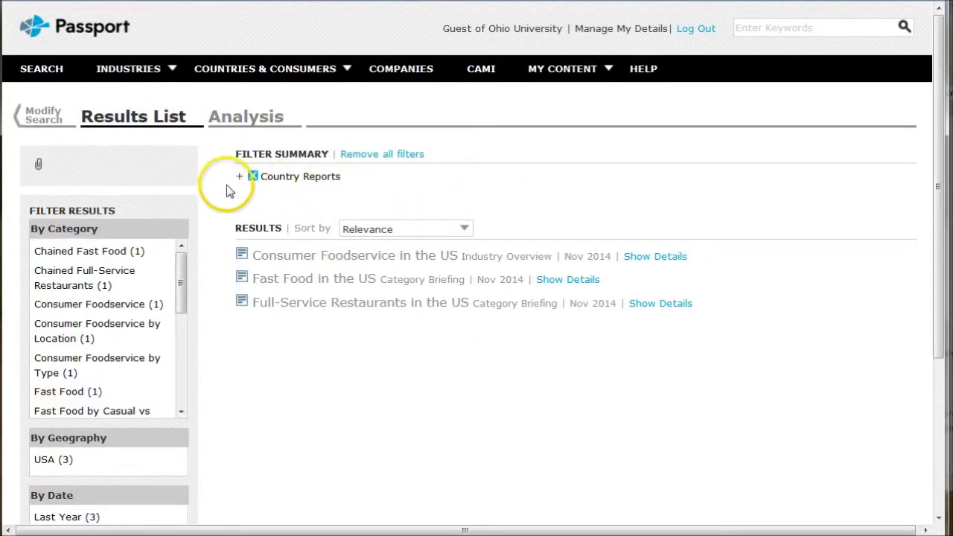
pyautogui.click(369, 158)
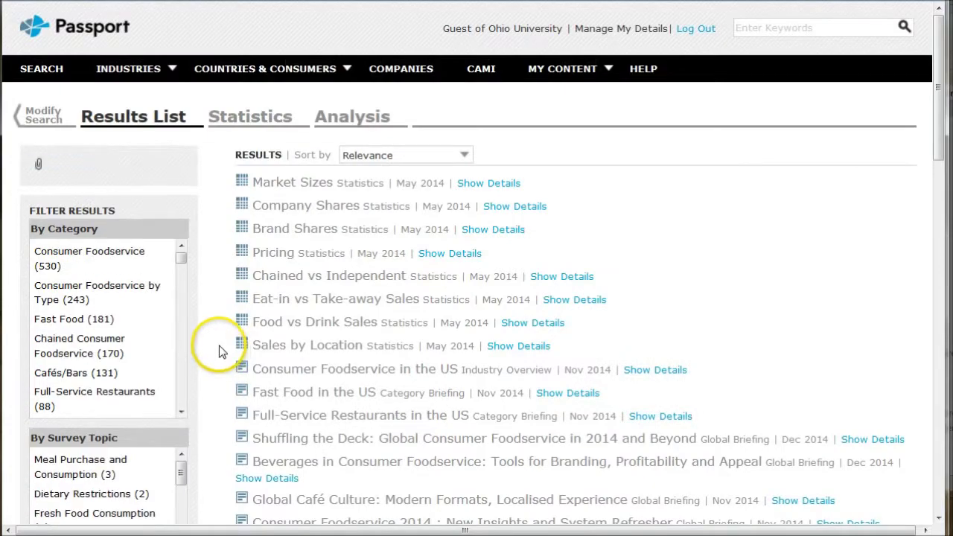
pyautogui.scroll(-10, 212, 342)
pyautogui.scroll(-5, 208, 364)
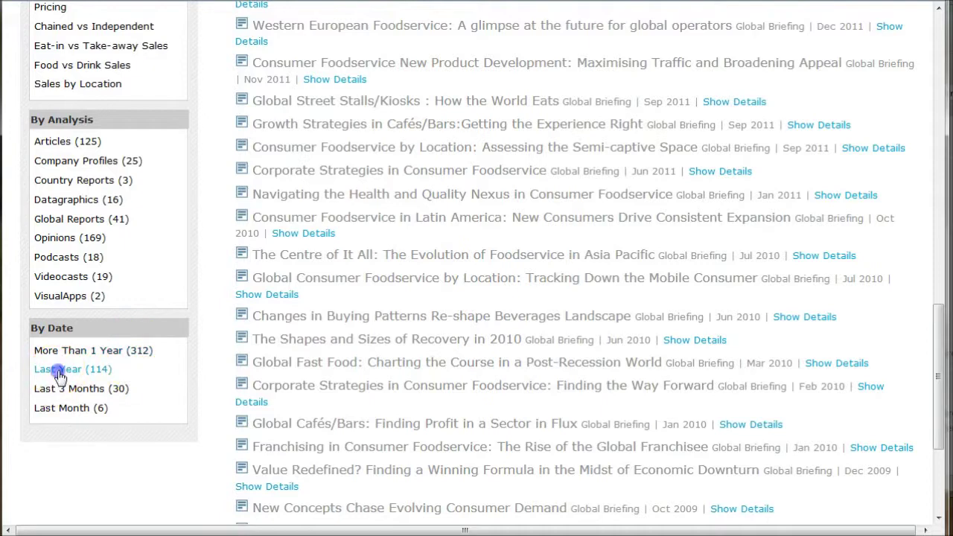
pyautogui.click(59, 369)
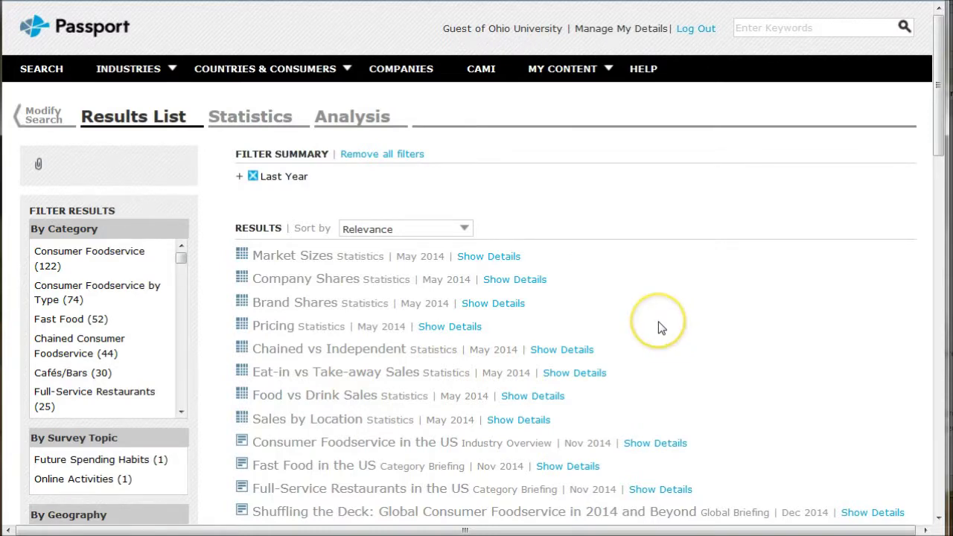
pyautogui.scroll(-3, 658, 327)
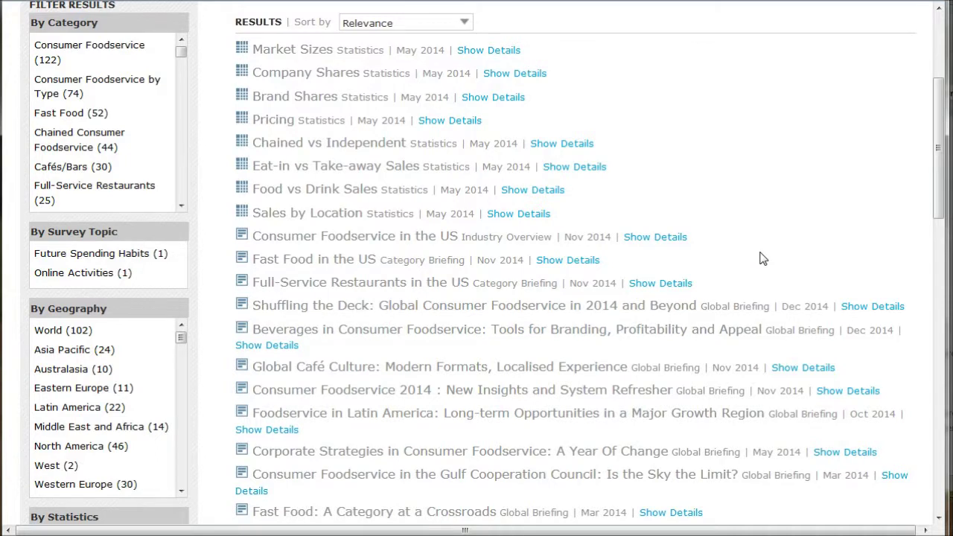
pyautogui.scroll(3, 763, 268)
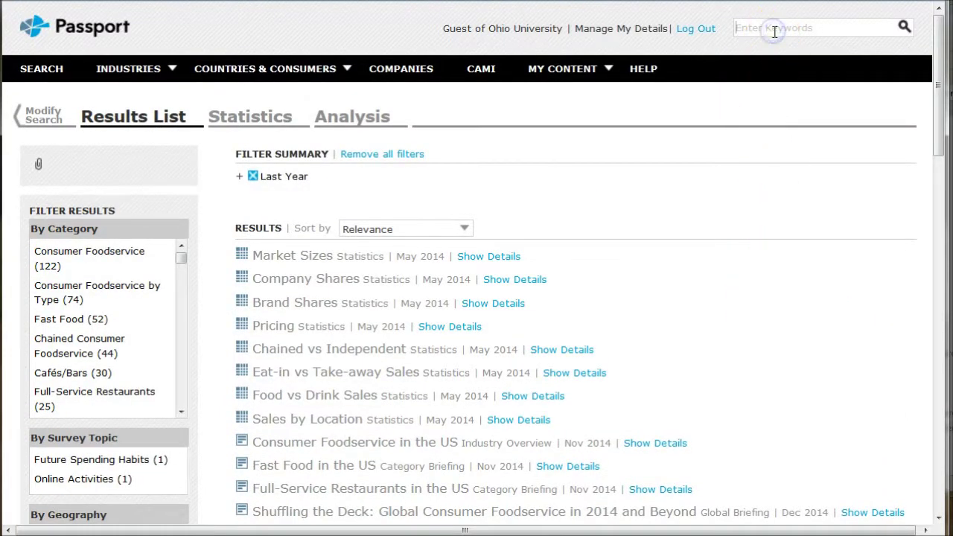
# Search the database for the suggested company Panera Bread Co and look through the matching statistics and reports.
pyautogui.click(772, 121)
pyautogui.write('anera')
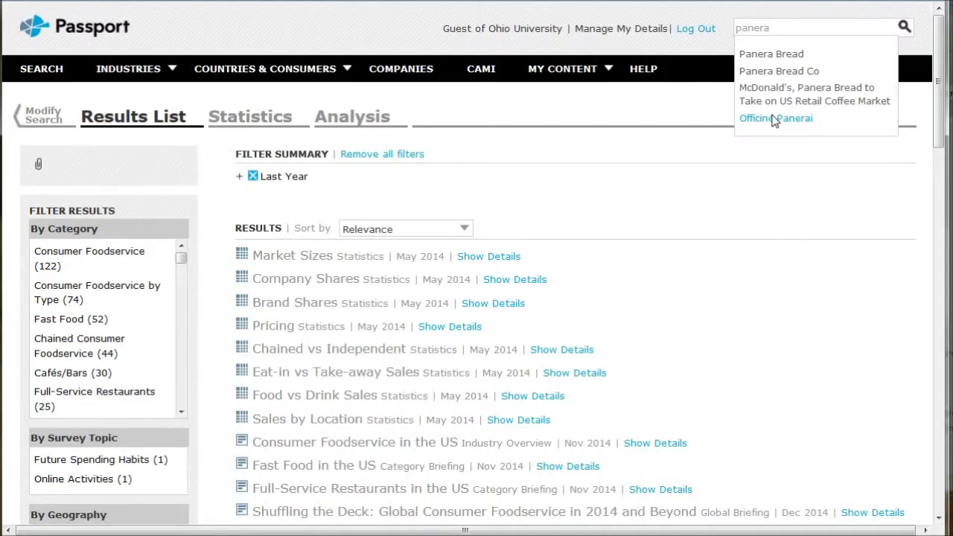
pyautogui.click(805, 71)
pyautogui.click(903, 26)
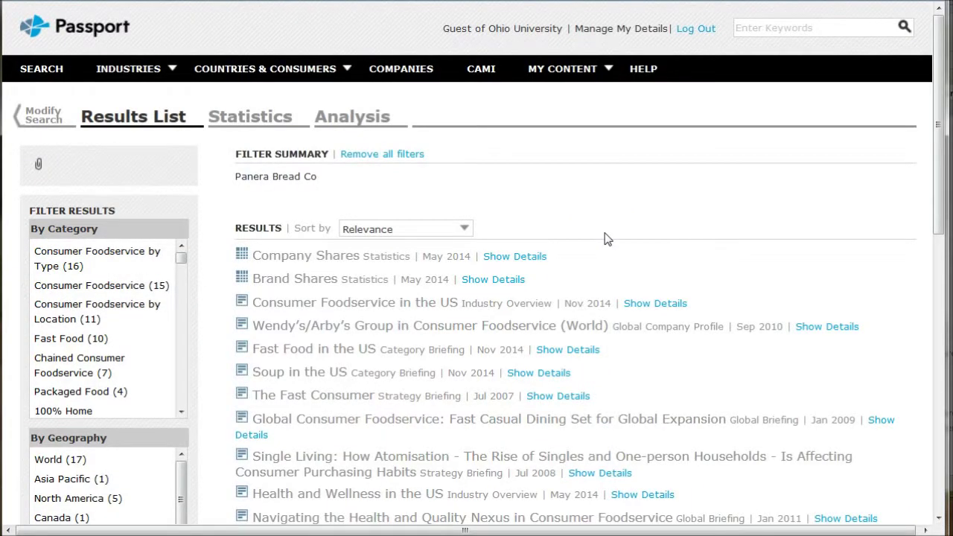
pyautogui.scroll(-3, 624, 275)
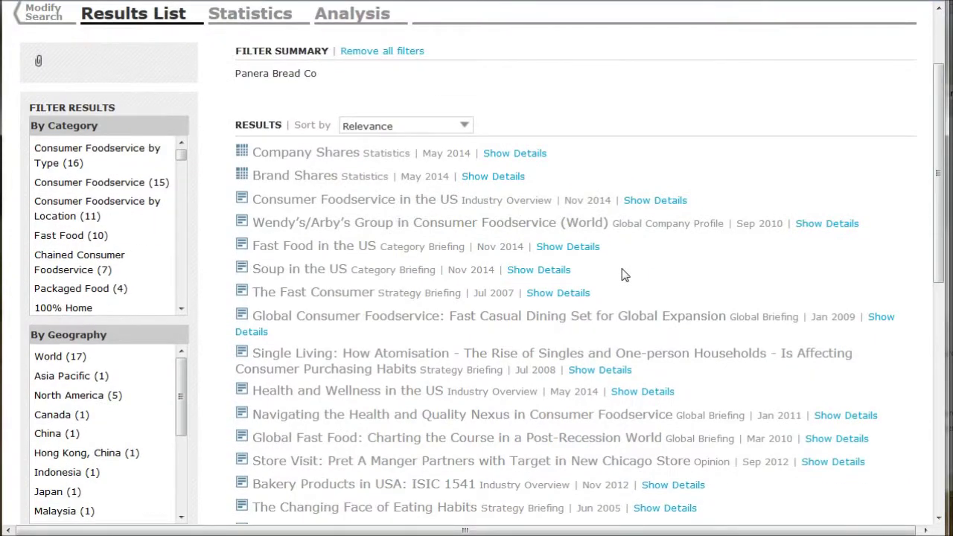
pyautogui.scroll(-3, 624, 275)
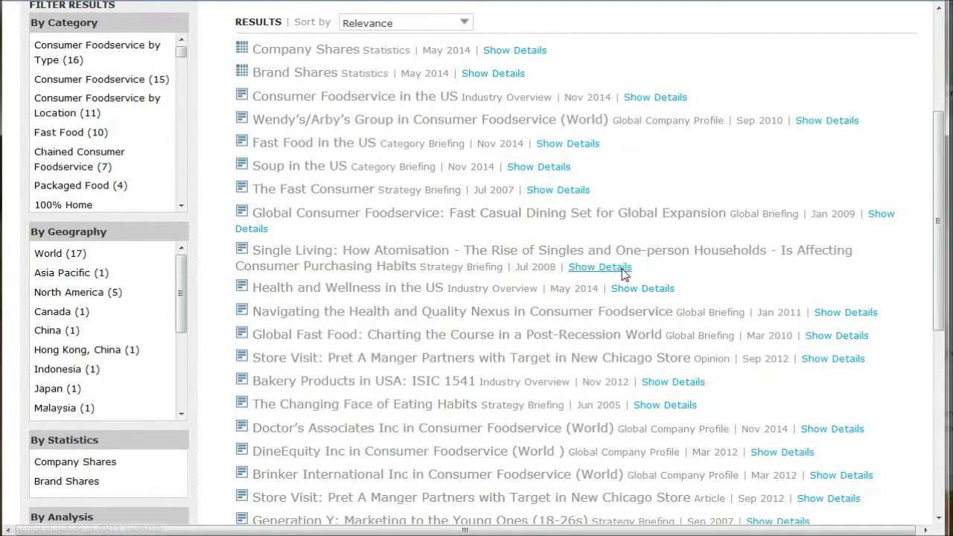
# Display the list of industries and locate Consumer Foodservice among the services.
pyautogui.scroll(5, 624, 276)
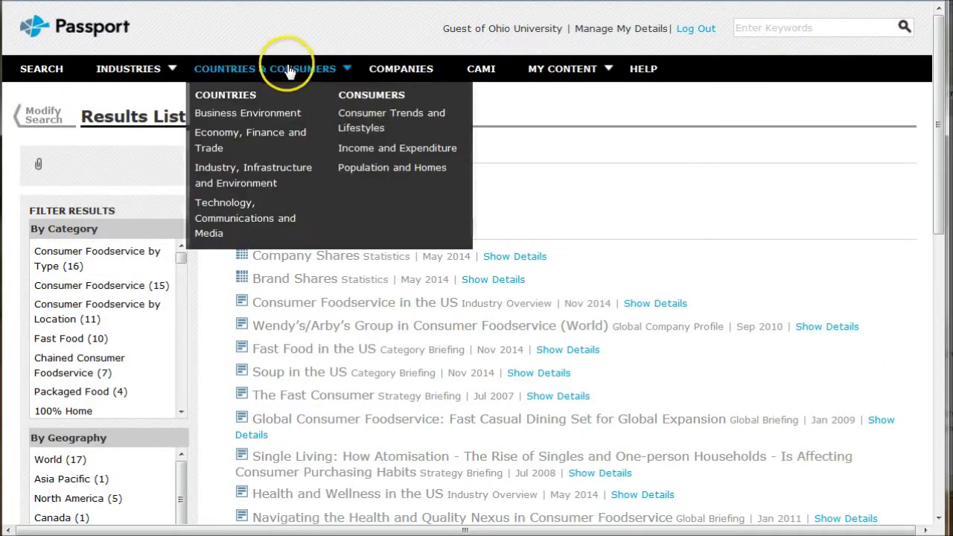
pyautogui.moveTo(154, 68)
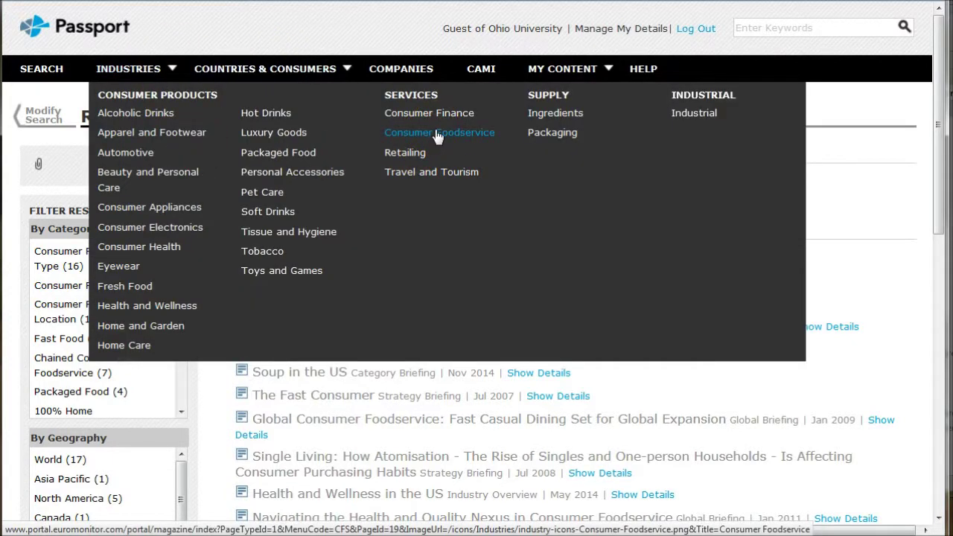
pyautogui.click(431, 217)
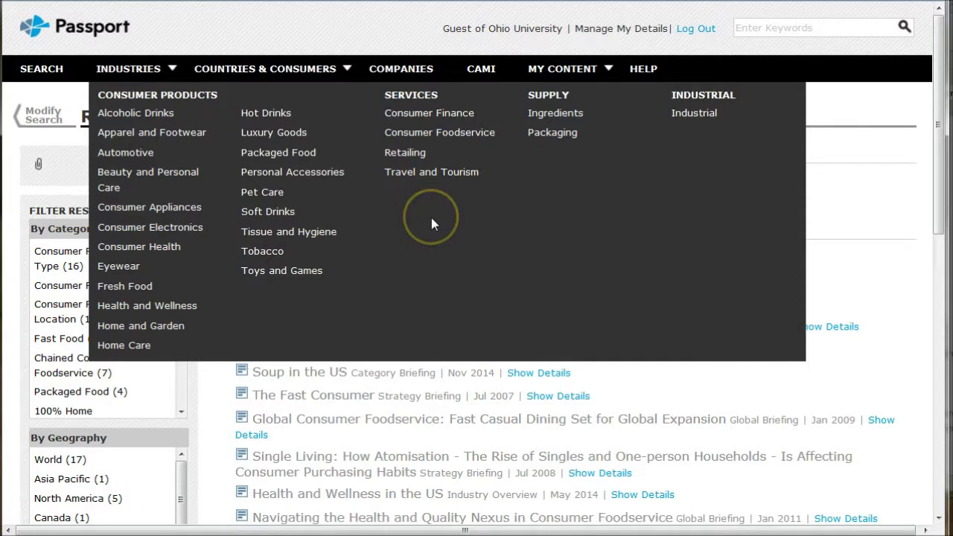